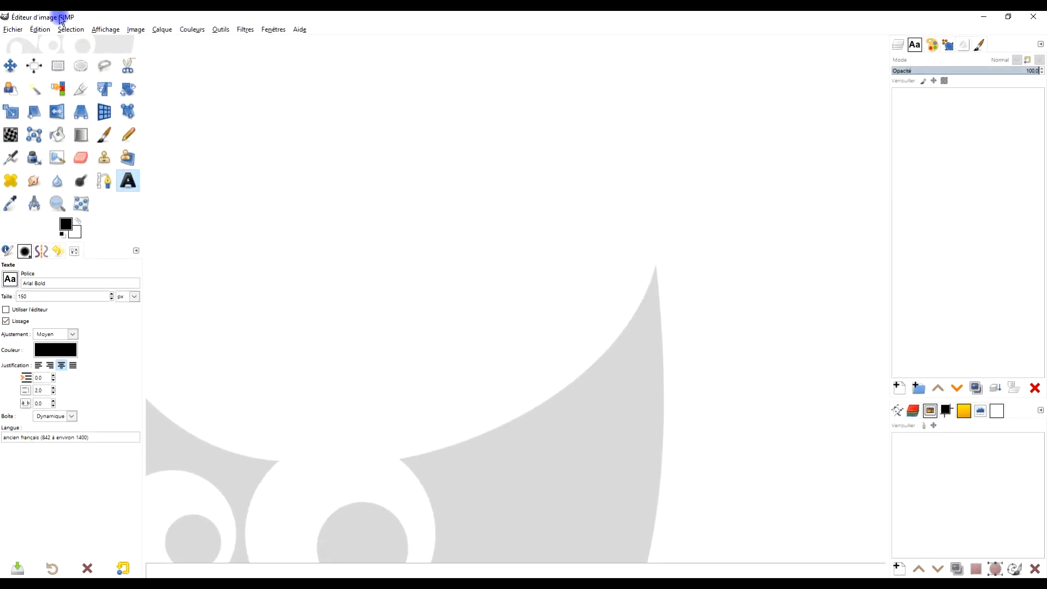
- Create a new image from the 1600x1200 template
left_click(12, 29)
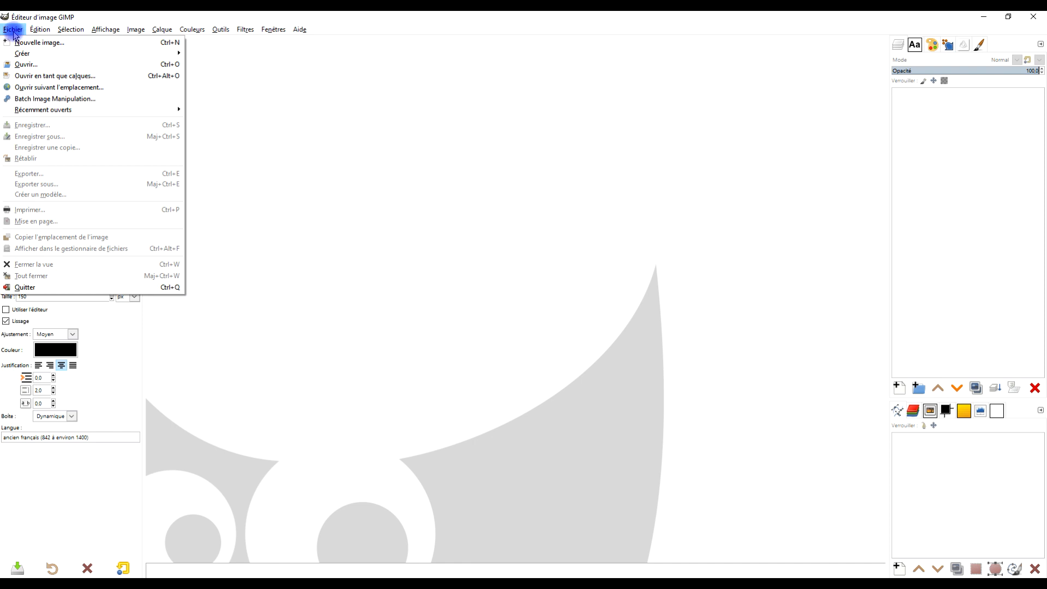
mouse_move(32, 54)
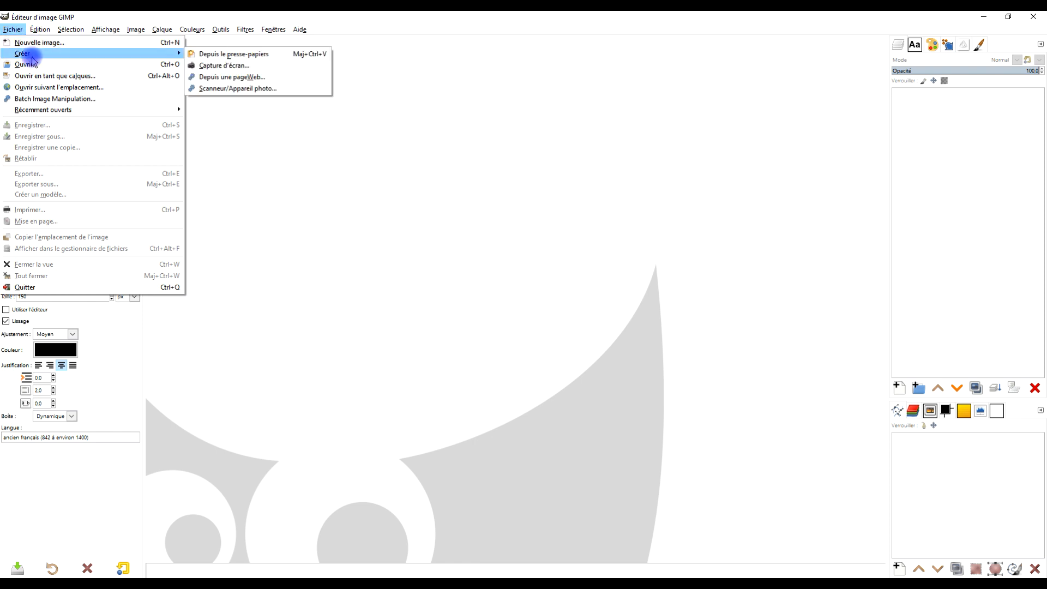
left_click(37, 44)
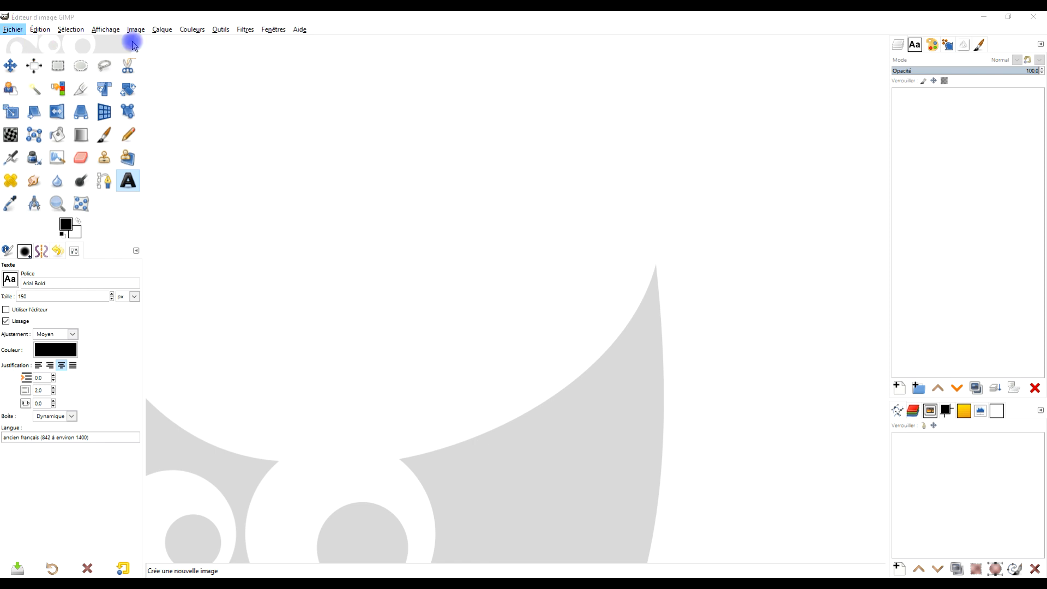
left_click(443, 109)
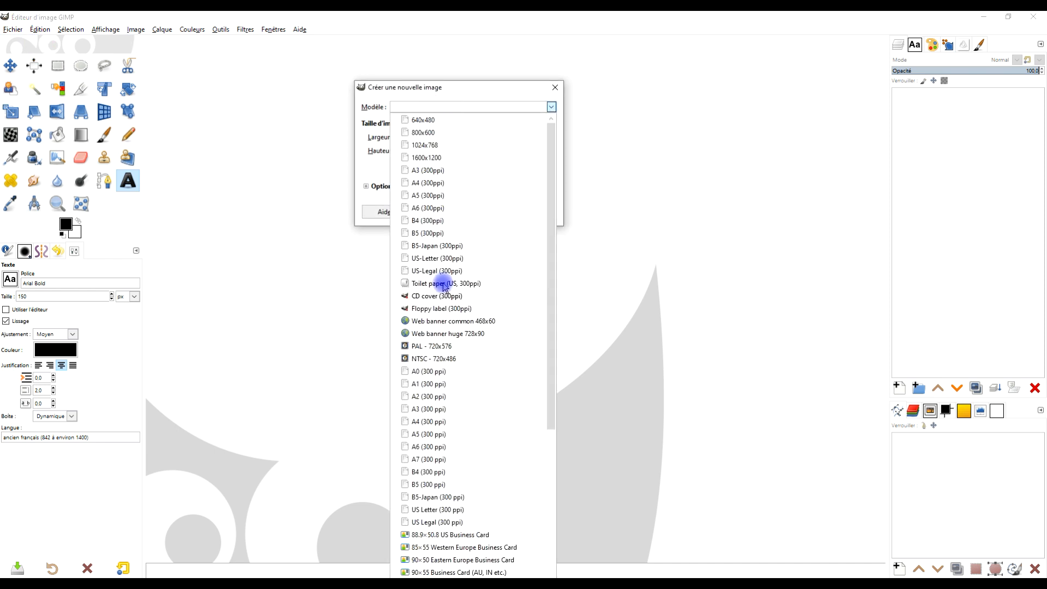
left_click(455, 160)
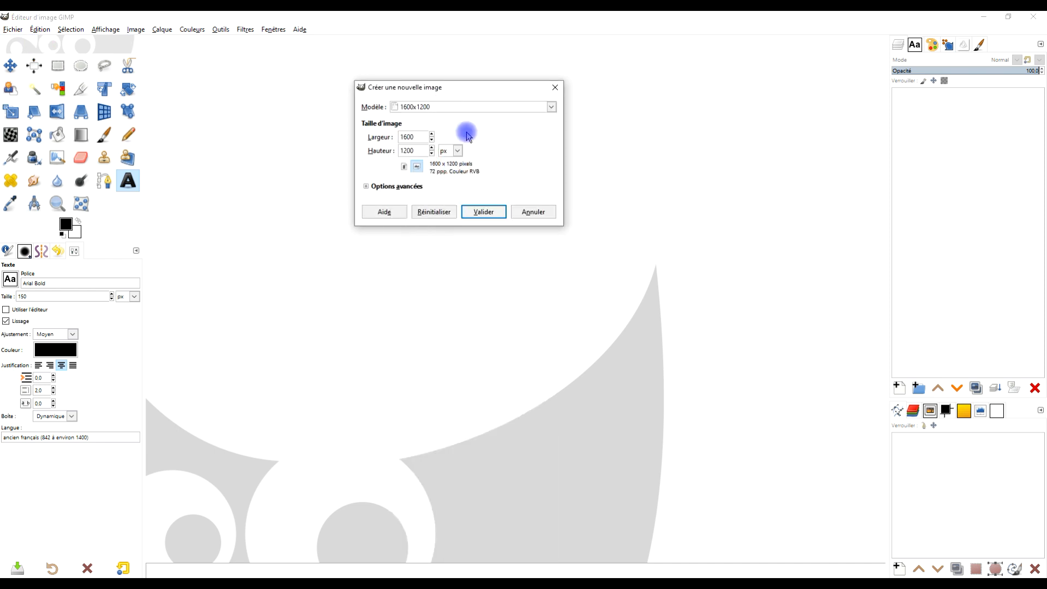
left_click(485, 212)
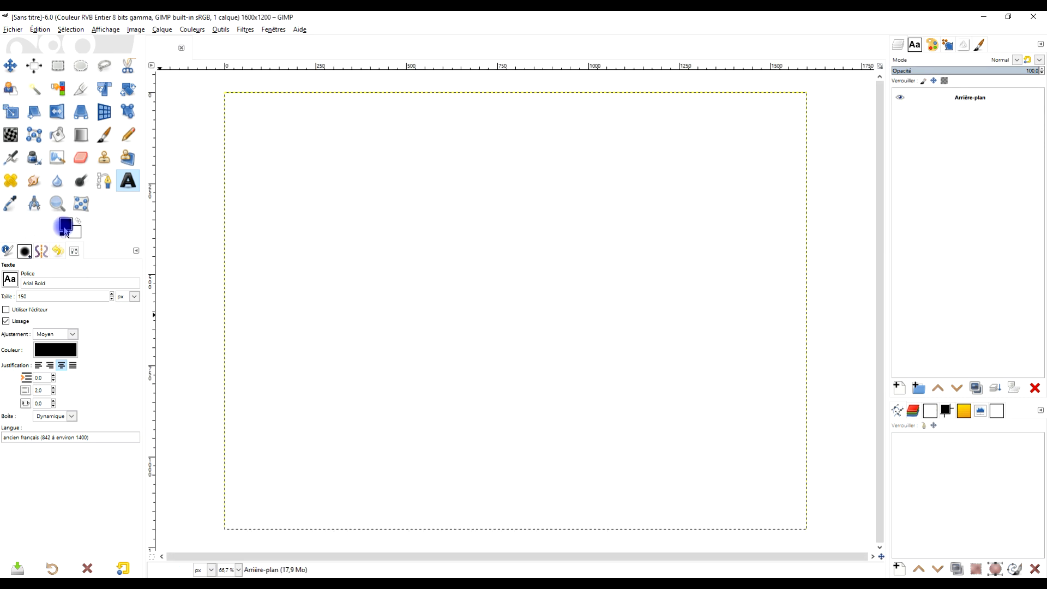
- Fill the background layer with black and make white the foreground colour
left_click_drag(64, 228, 467, 210)
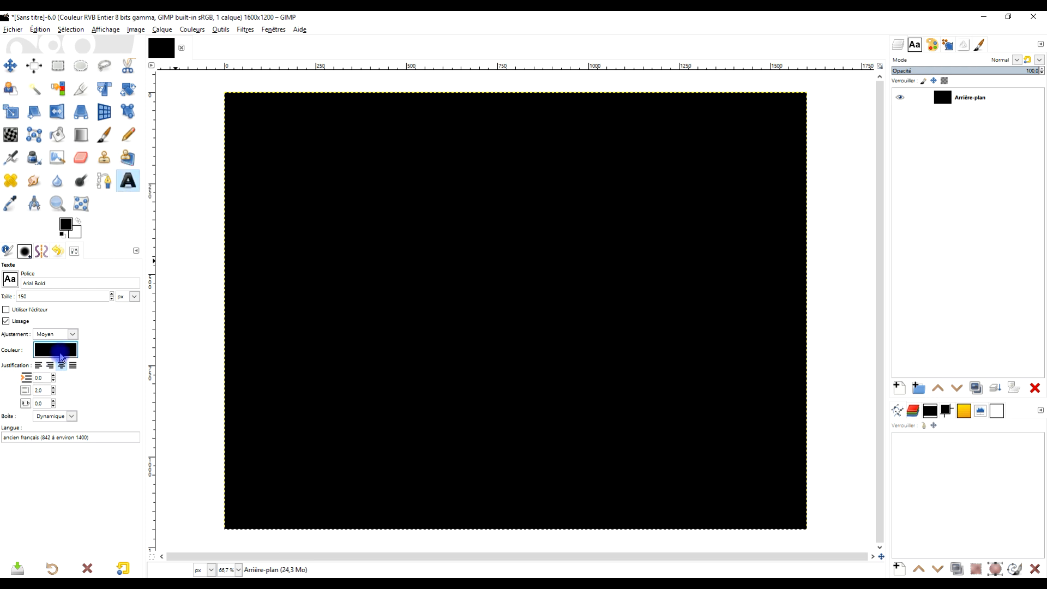
left_click(79, 223)
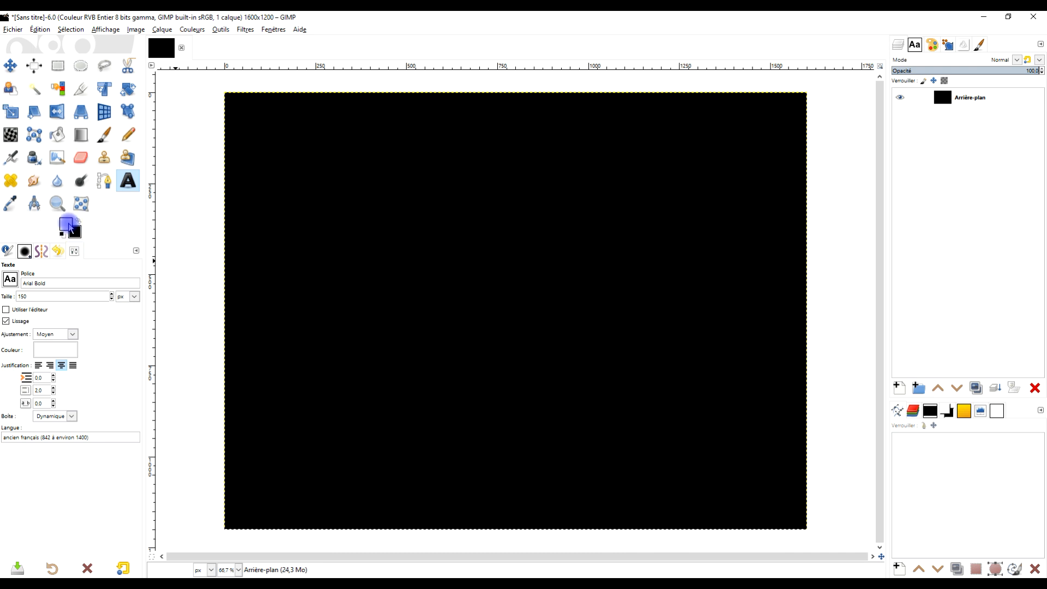
left_click(67, 224)
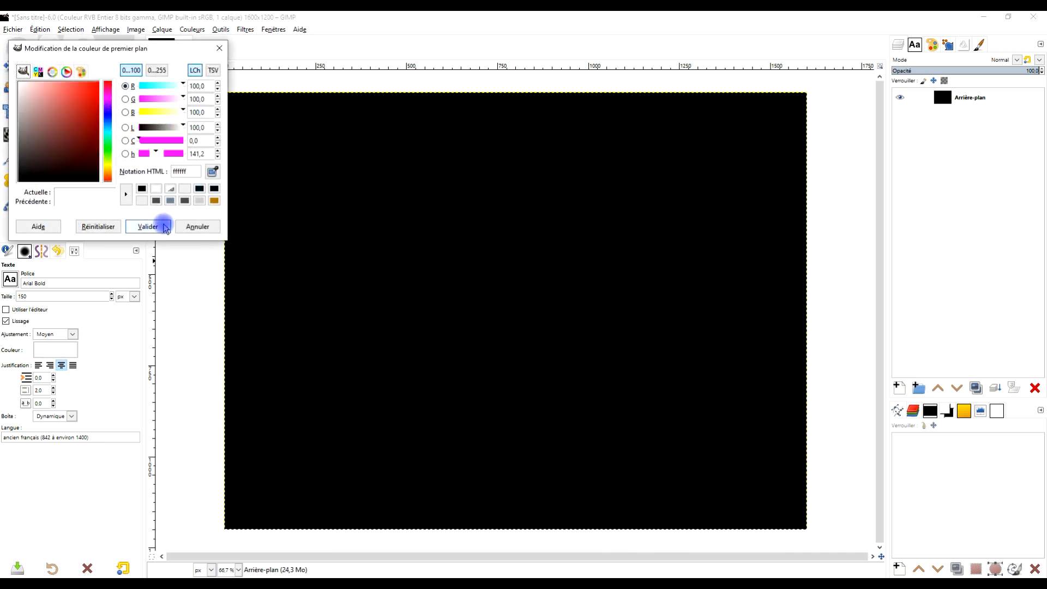
left_click(161, 226)
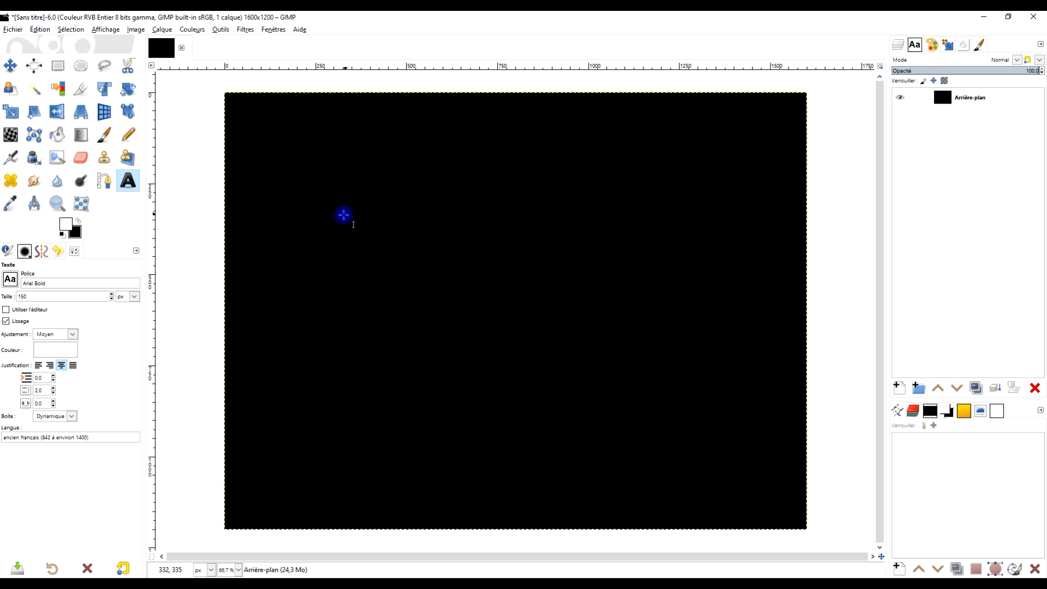
- Add the text "MP" in white Arial Bold in the upper part of the black canvas
left_click(297, 191)
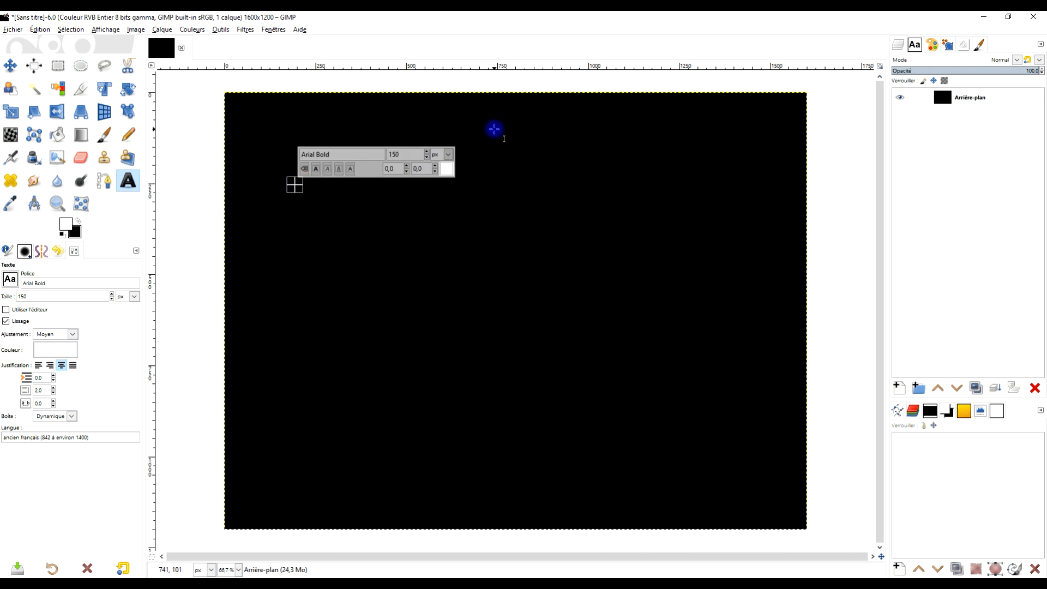
key("Caps_Lock")
type("MP")
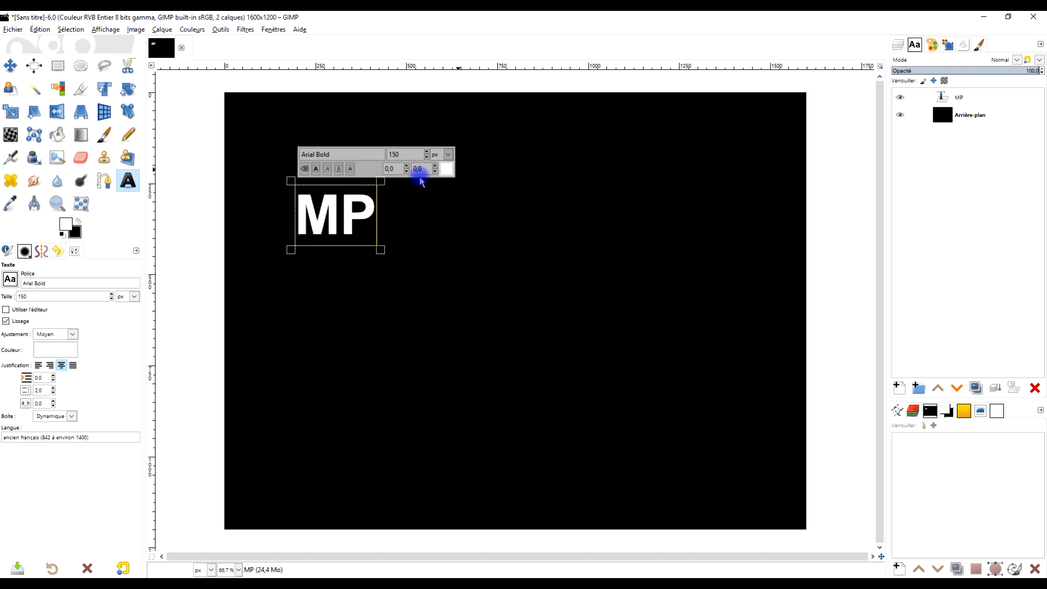
- Set the font size of the MP text to 1000 px
left_click_drag(300, 212, 370, 213)
double_click(402, 155)
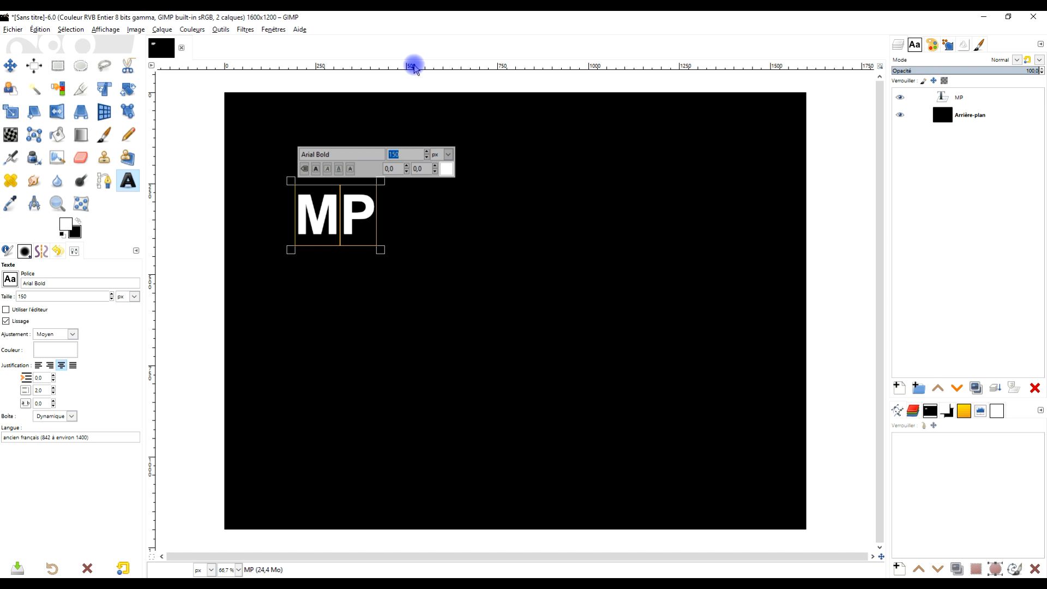
type("900")
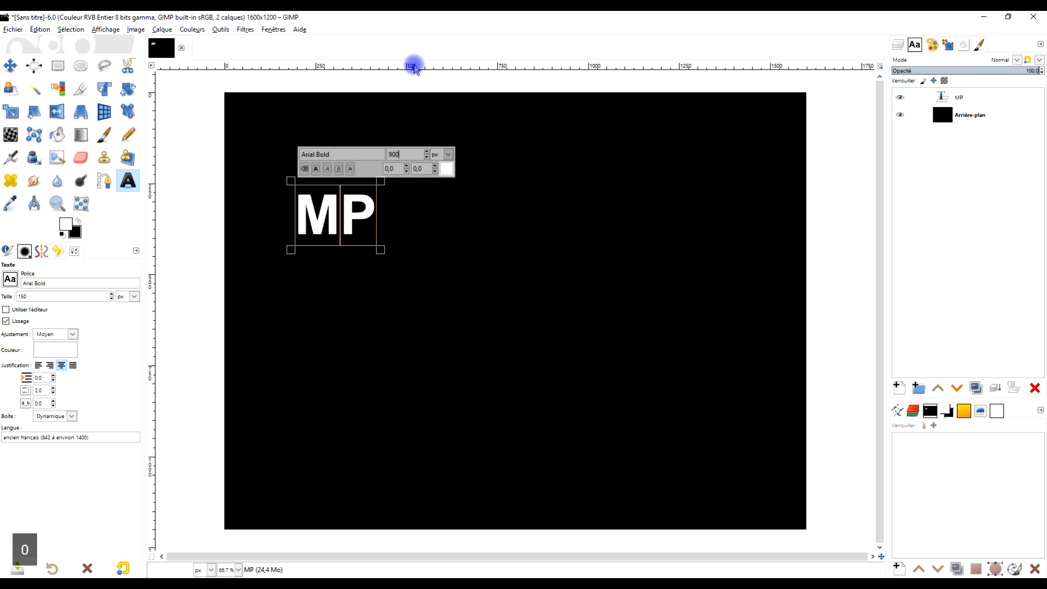
key("BackSpace")
key("BackSpace")
key("BackSpace")
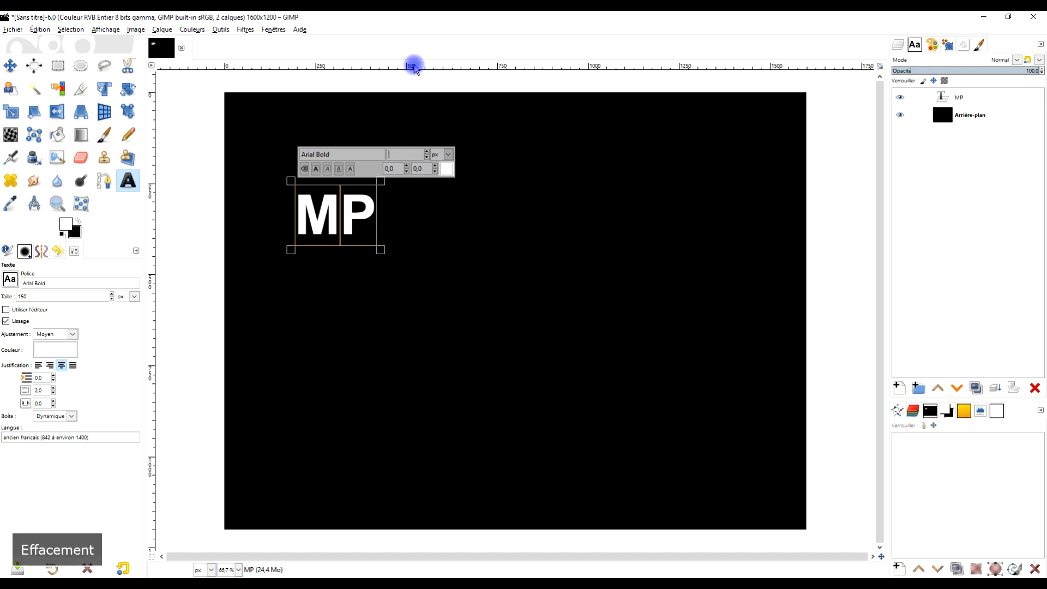
type("1000")
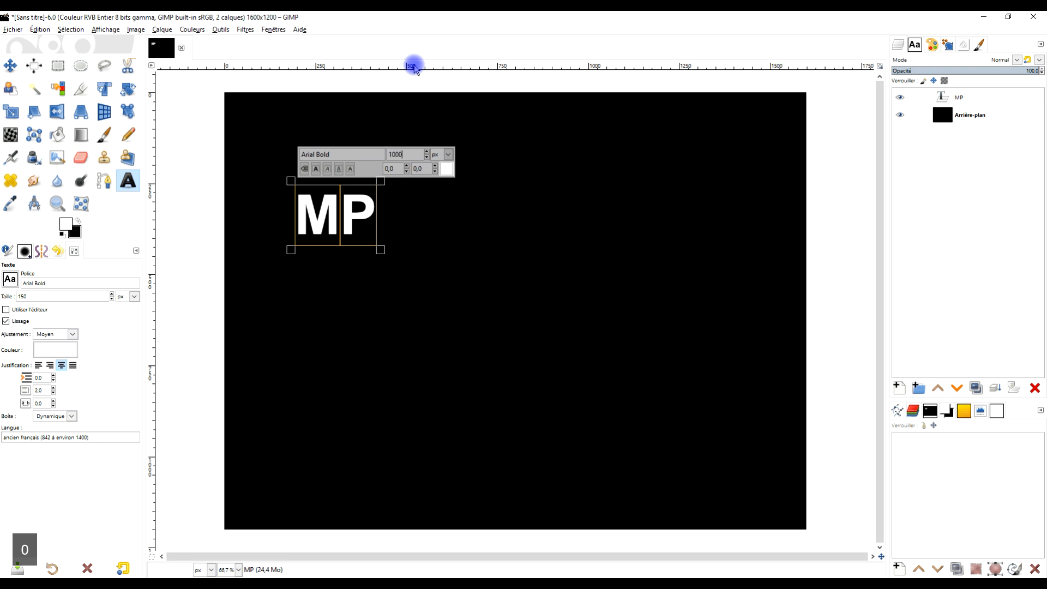
key("Return")
- Move the MP text fully inside the canvas and centre it horizontally relative to the image
left_click(10, 65)
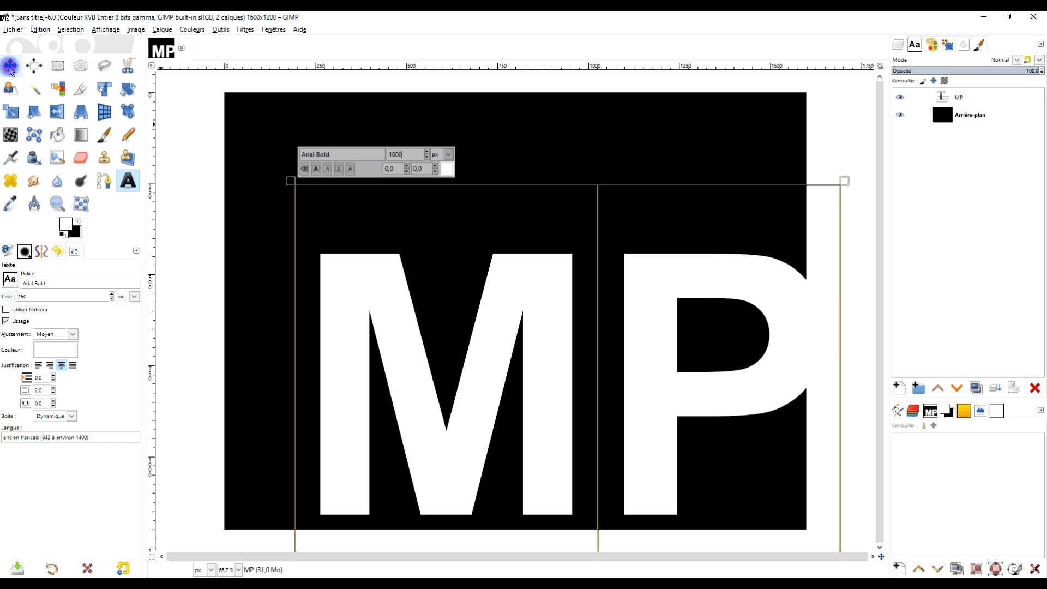
left_click_drag(541, 303, 493, 237)
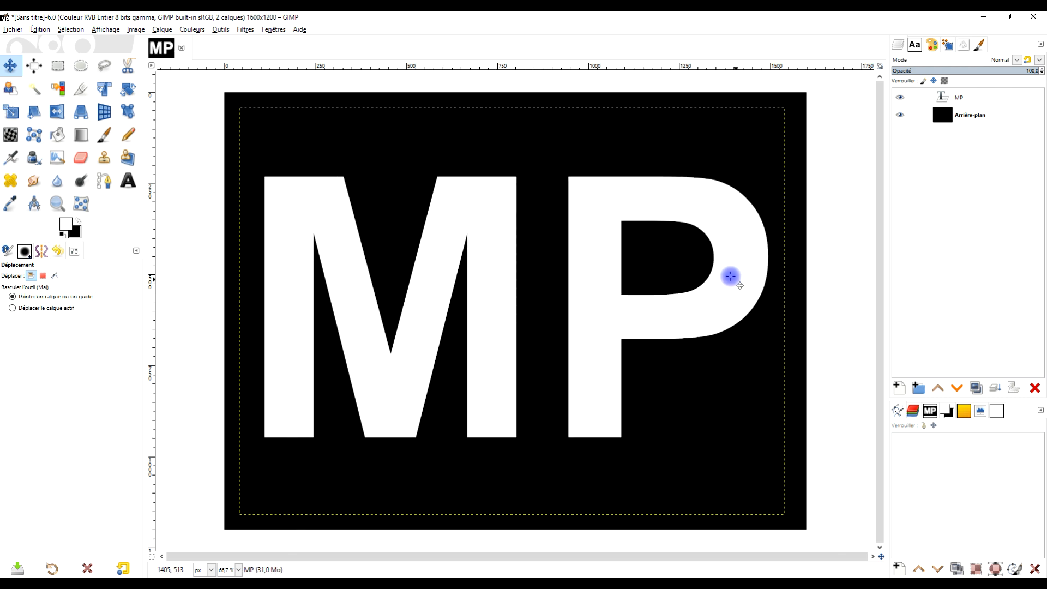
left_click(26, 66)
left_click_drag(191, 82, 841, 512)
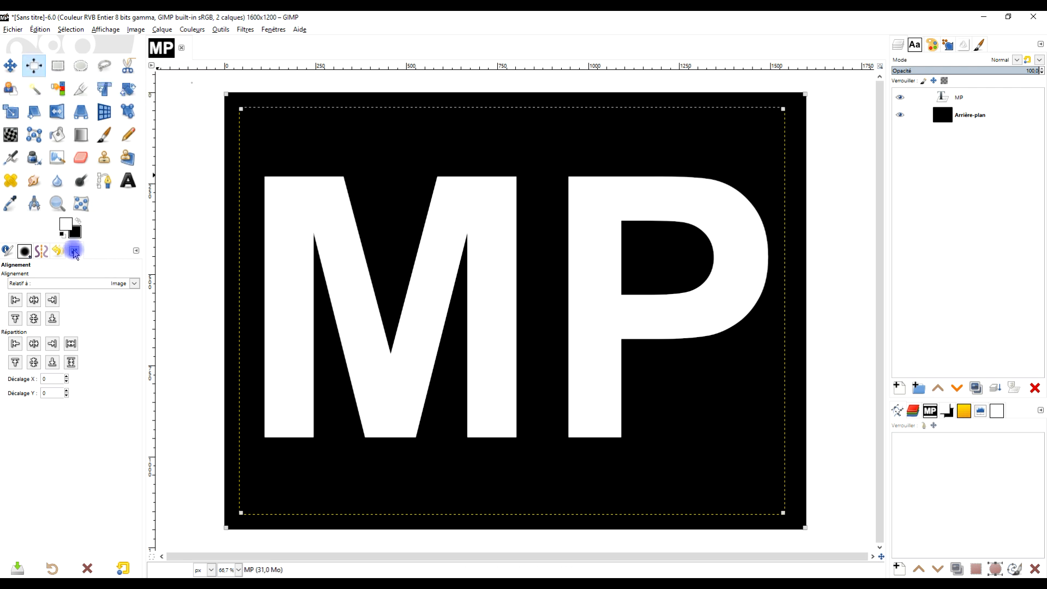
left_click(34, 300)
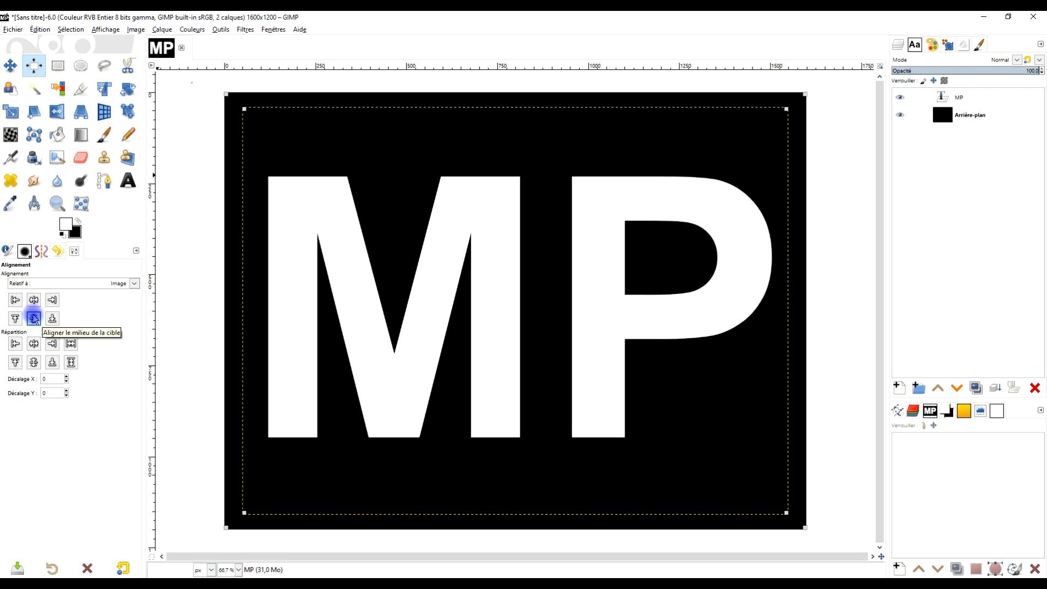
left_click(57, 65)
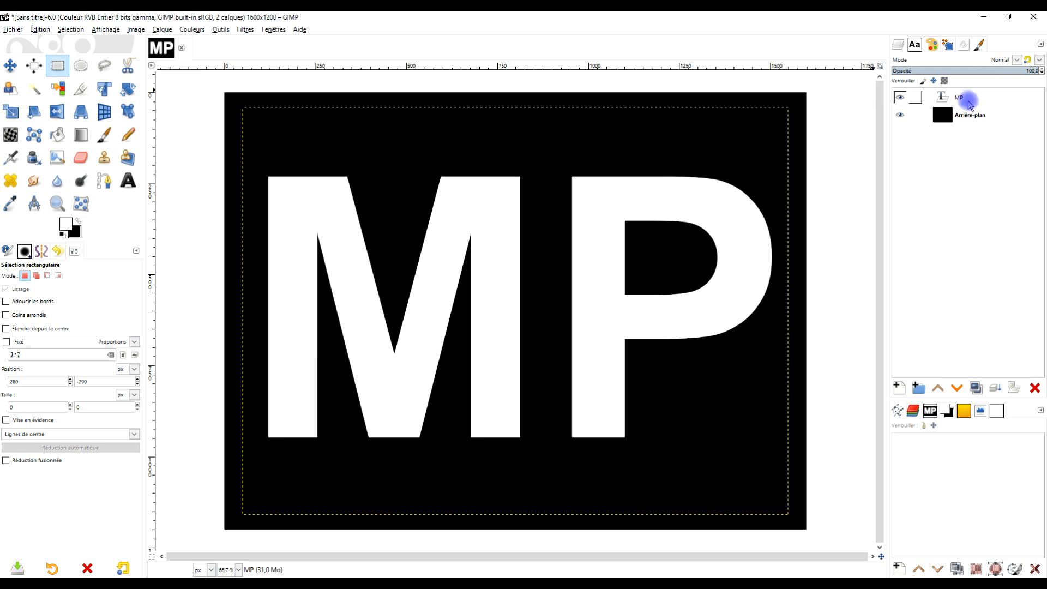
- Select the white MP letters by colour with edge feathering turned off
left_click(60, 93)
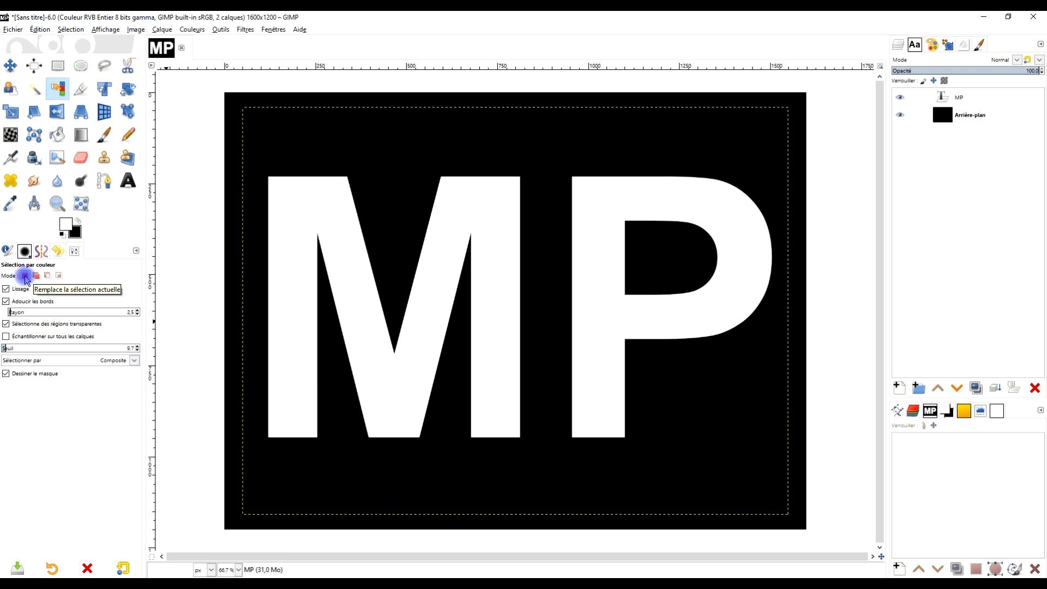
left_click(6, 301)
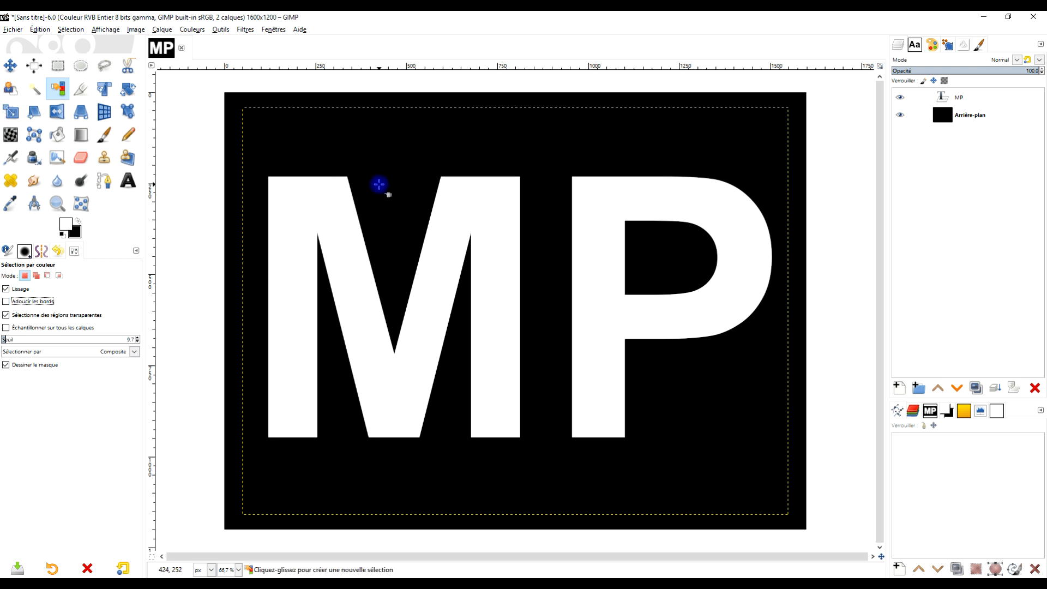
left_click(304, 219)
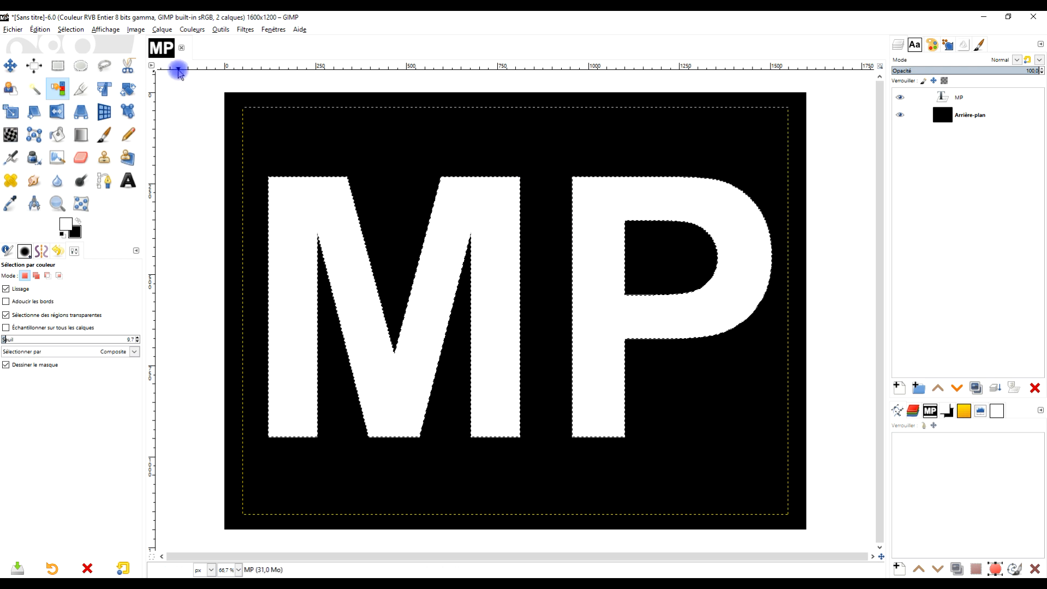
- Shrink the selection around the MP letters
left_click(63, 30)
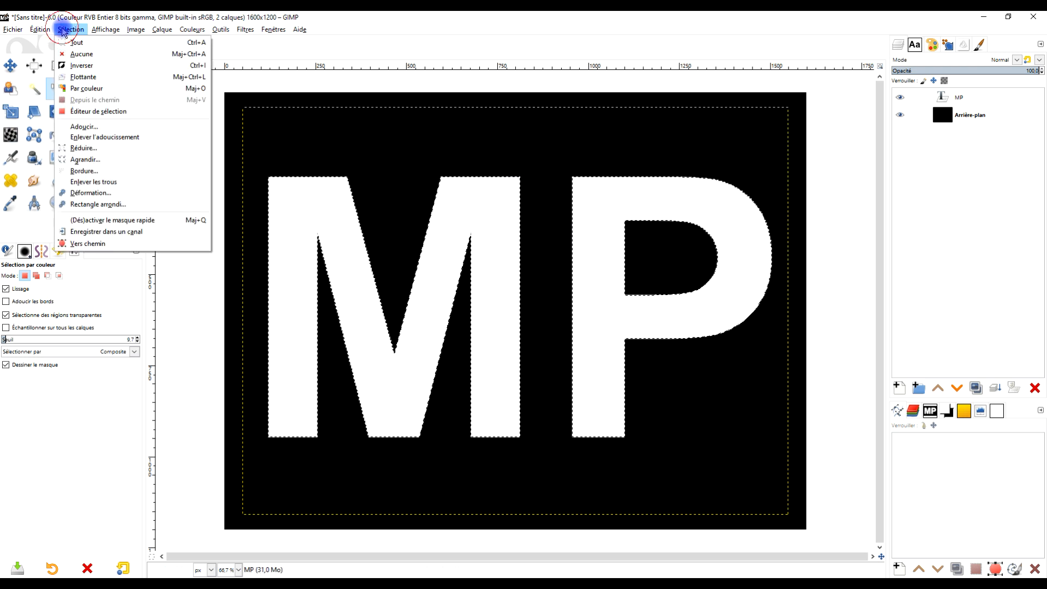
left_click(111, 147)
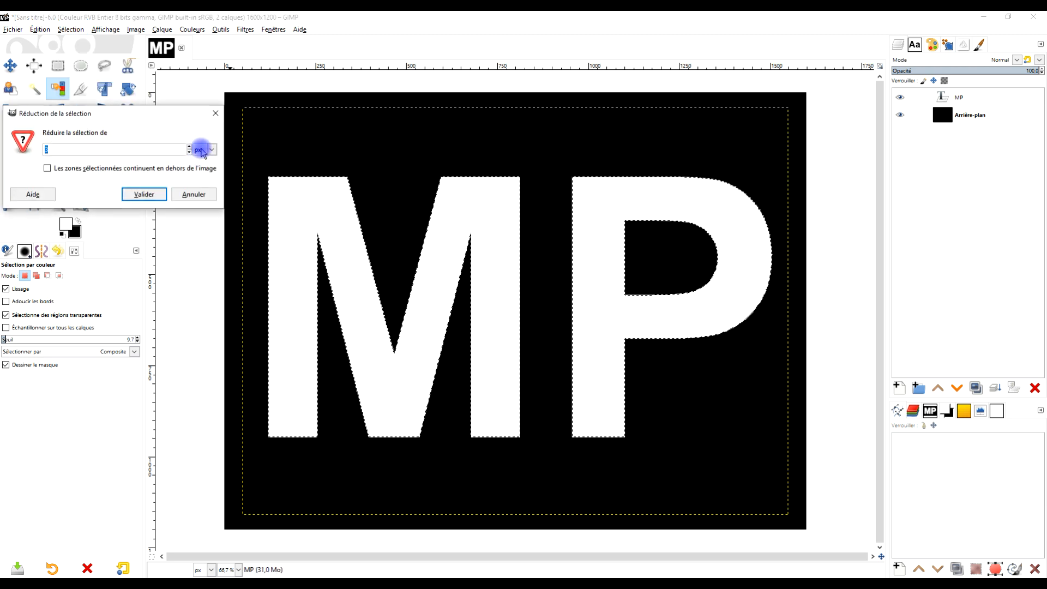
left_click(153, 198)
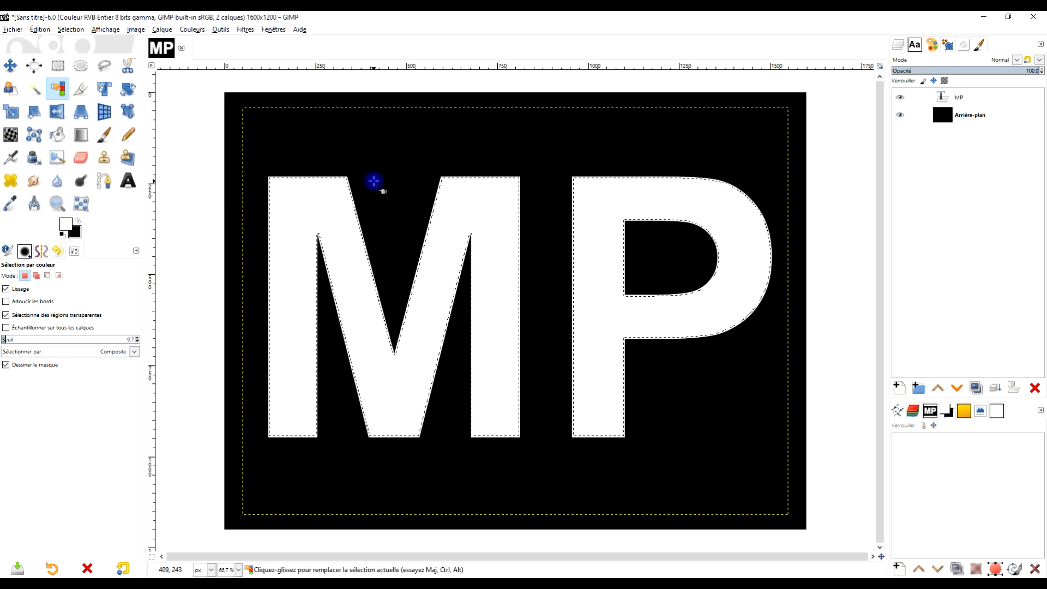
- Clear the selected inside of the MP letters so only their outline remains, and remove the selection
left_click(40, 29)
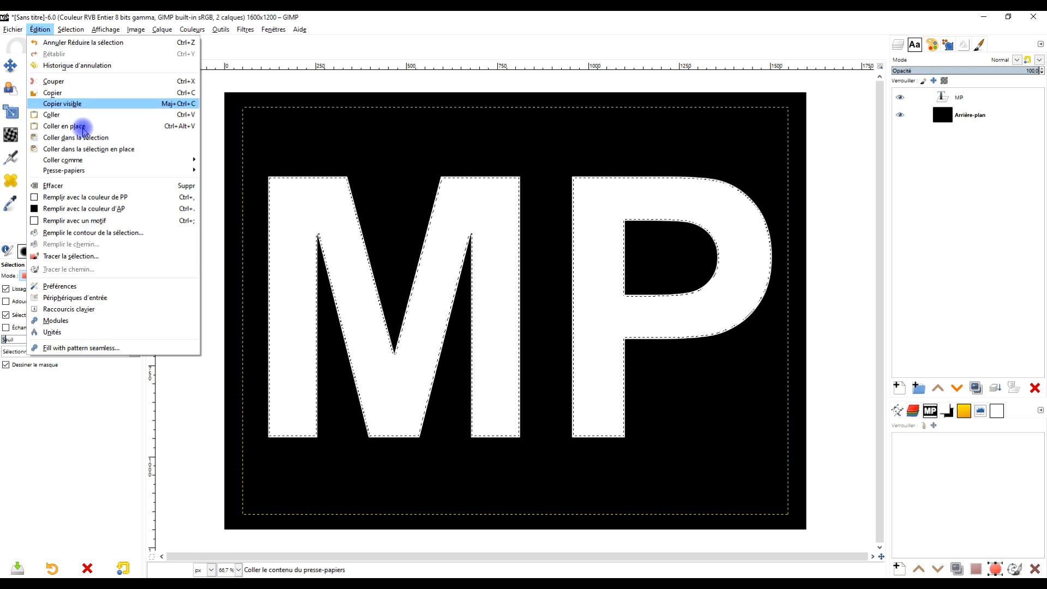
left_click(81, 187)
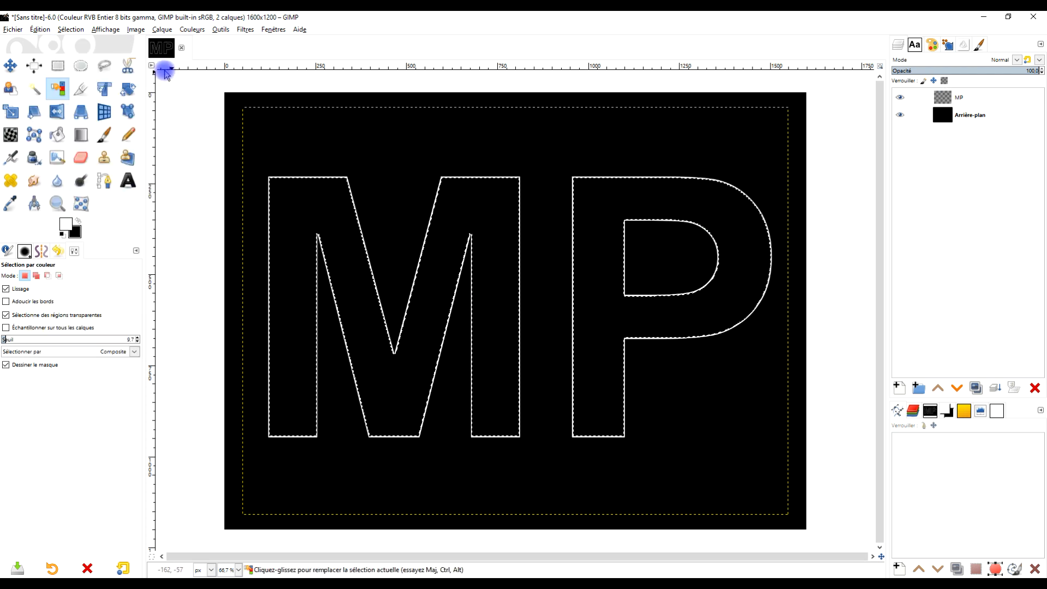
left_click(57, 65)
left_click(198, 104)
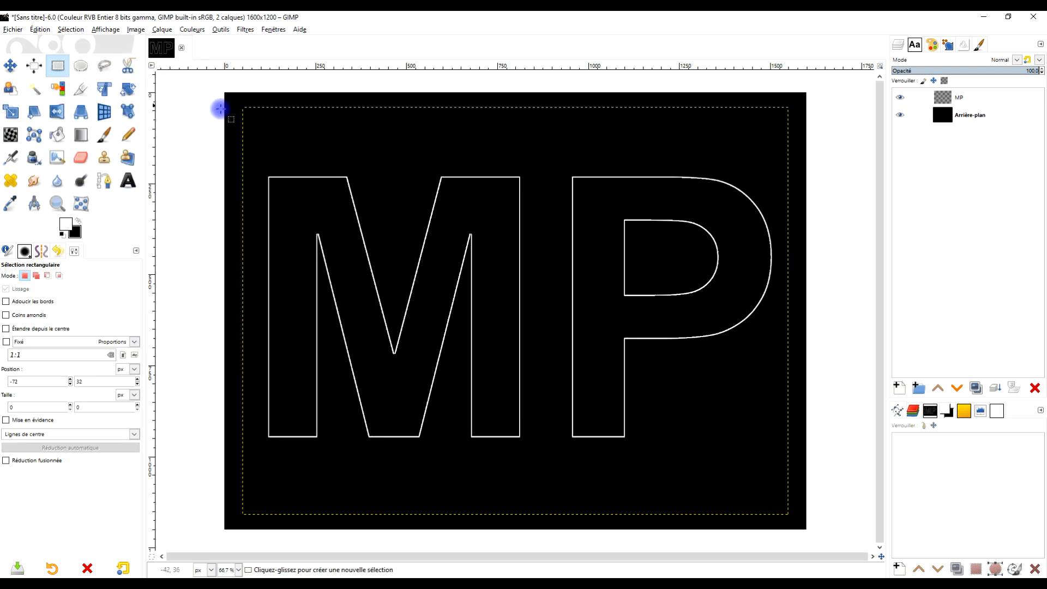
- Undo the deselection, the clearing of the letters and the selection shrink, and remove the remaining selection
key("ctrl+z")
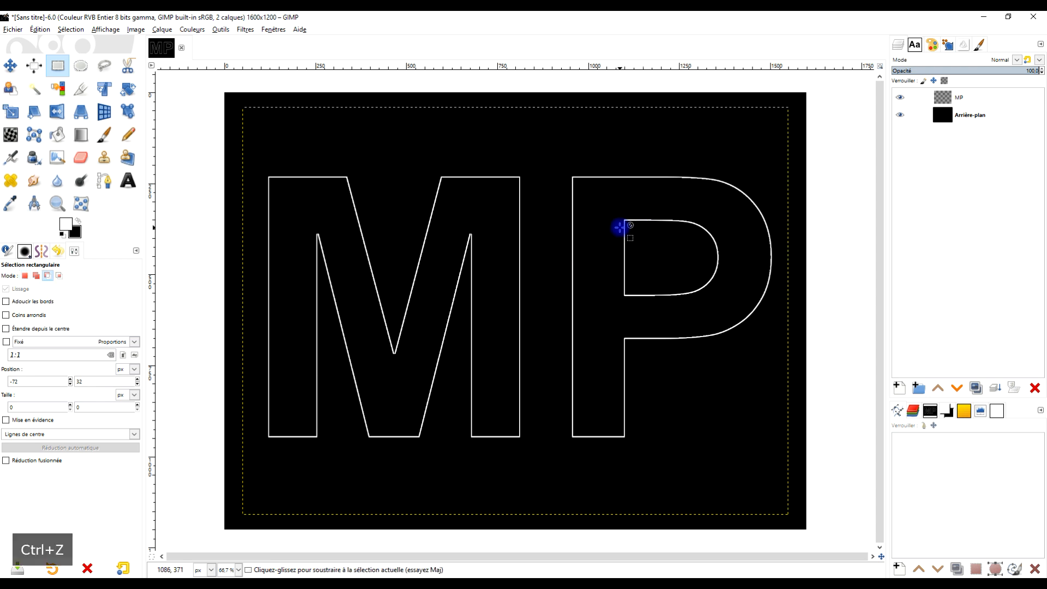
key("ctrl+z")
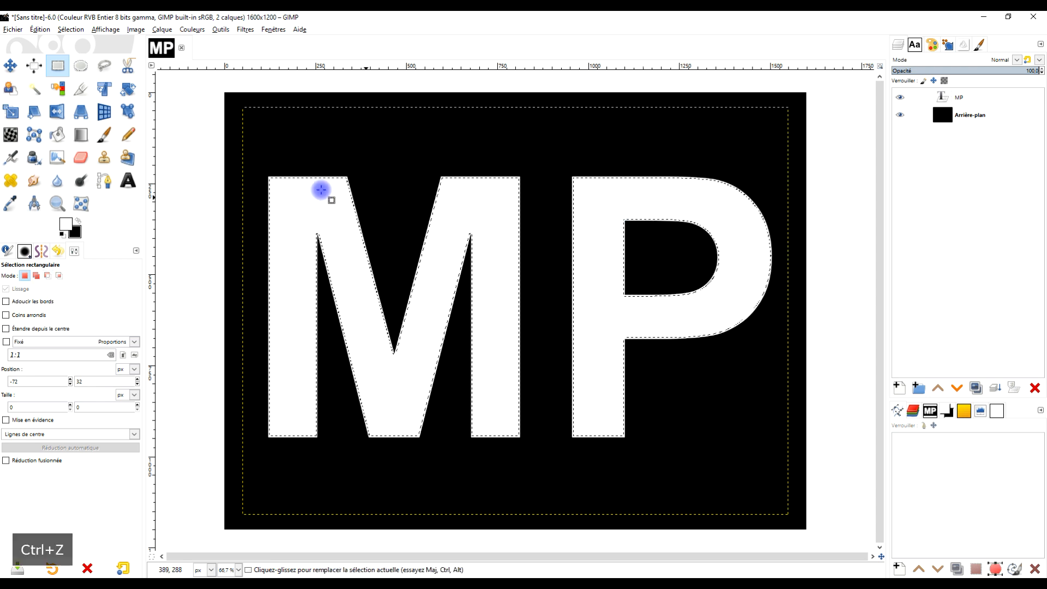
left_click(39, 30)
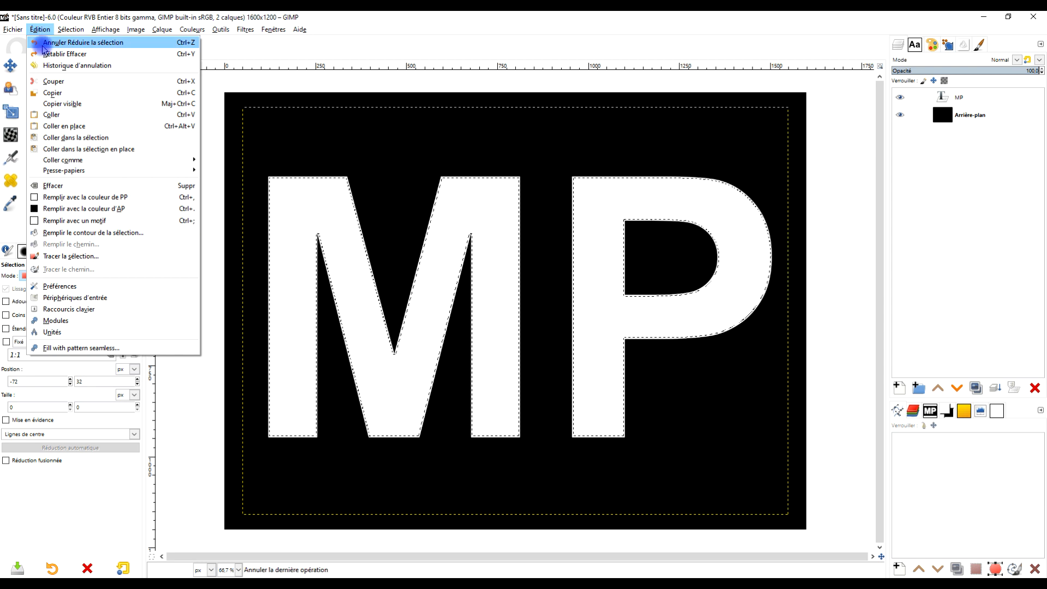
left_click(49, 42)
left_click(188, 111)
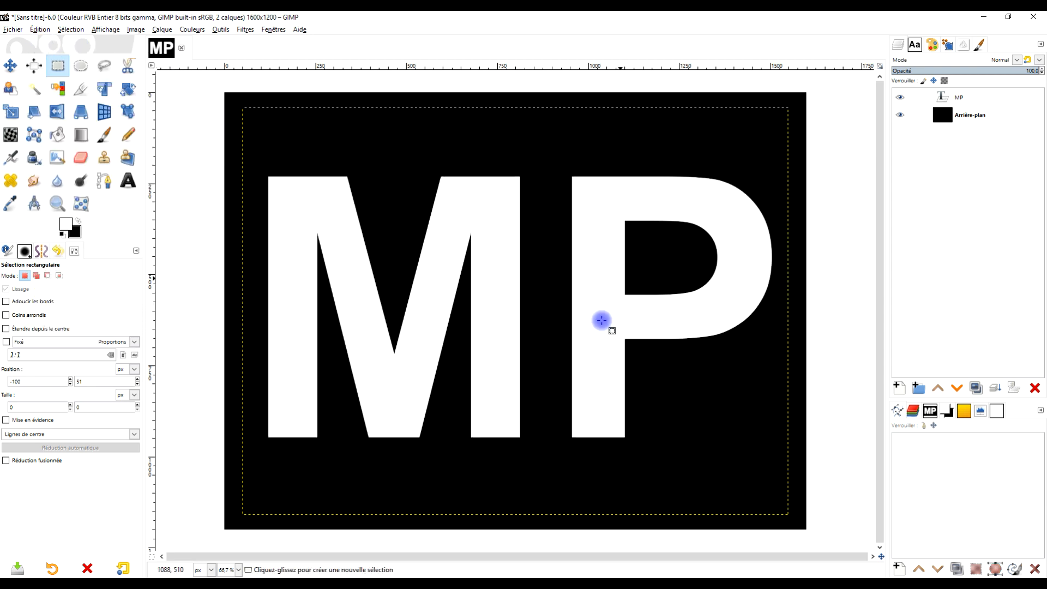
- Select the shape of the MP letters from the alpha channel of the MP text layer
left_click(63, 30)
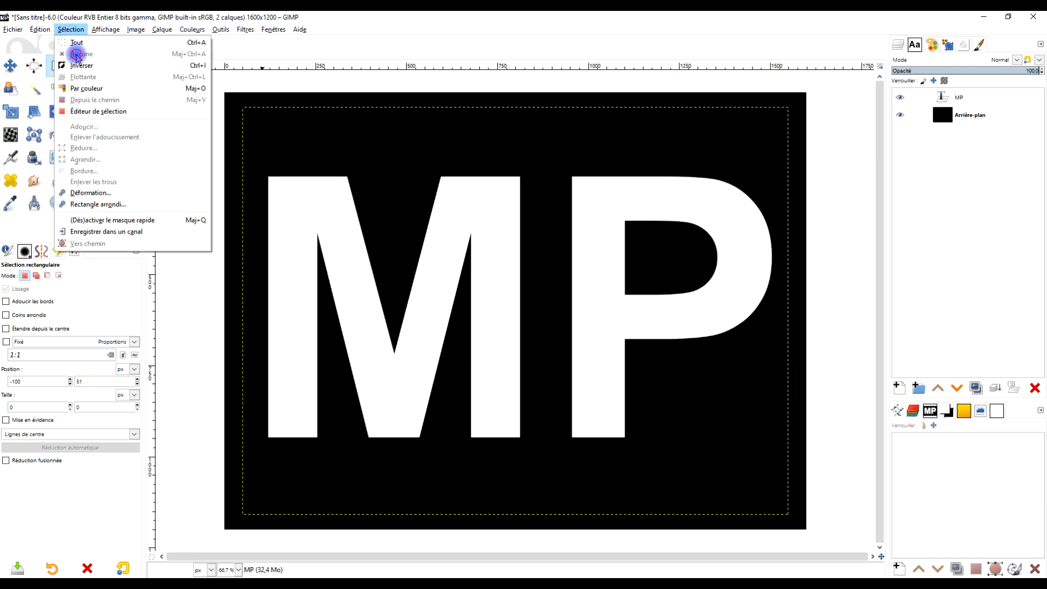
left_click(245, 76)
left_click(932, 117)
right_click(944, 99)
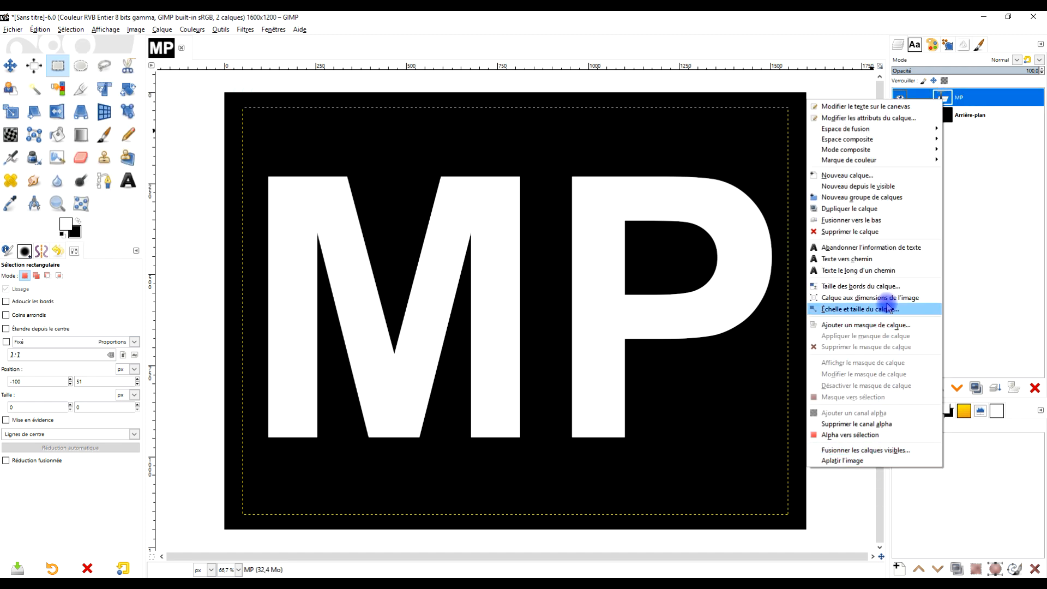
left_click(870, 434)
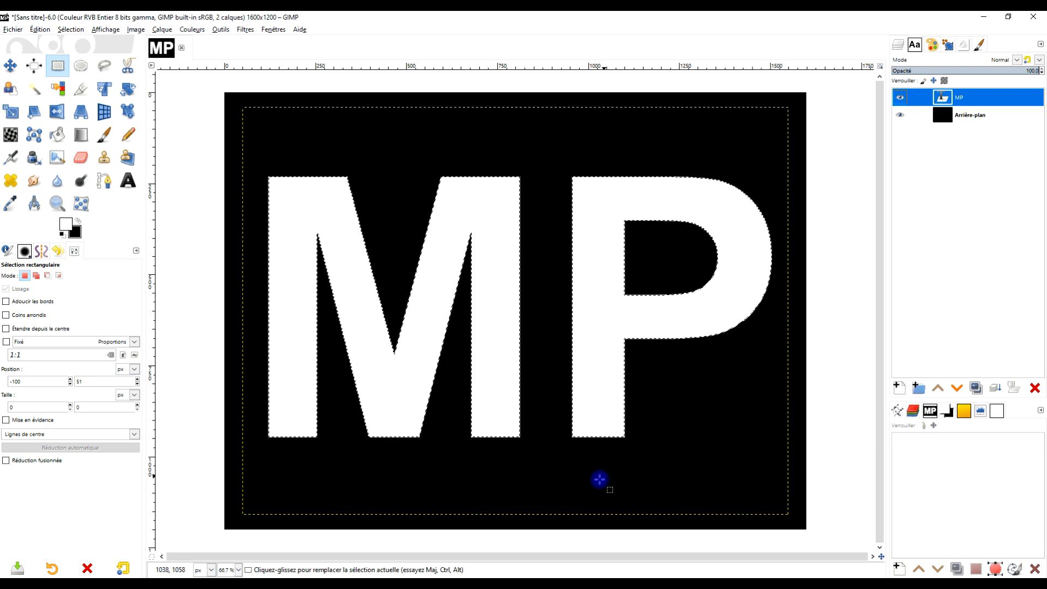
- Shrink the alpha-based selection slightly inside the edges of the MP letters
left_click(71, 29)
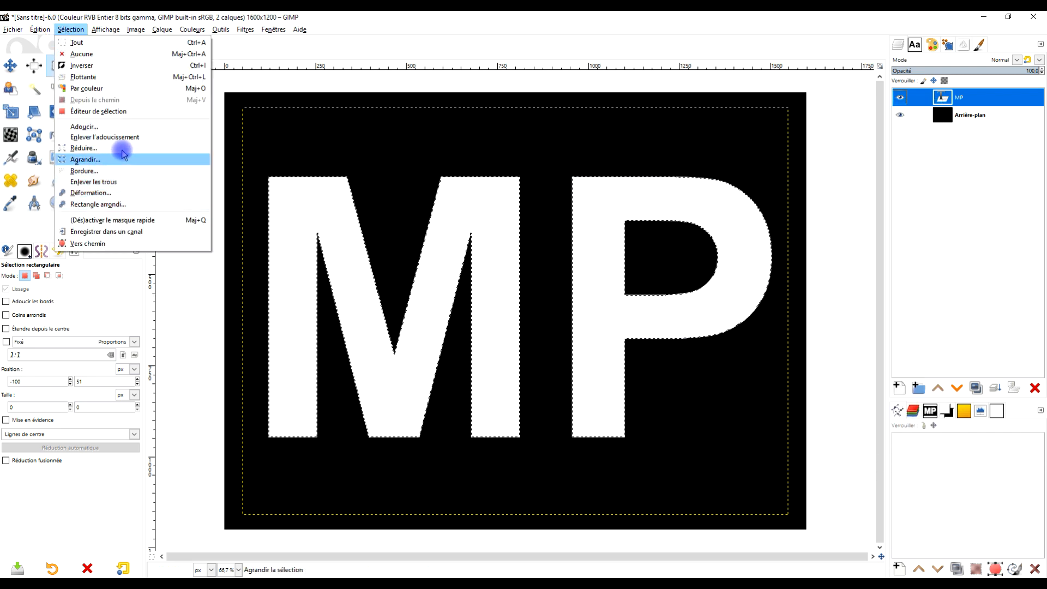
left_click(122, 151)
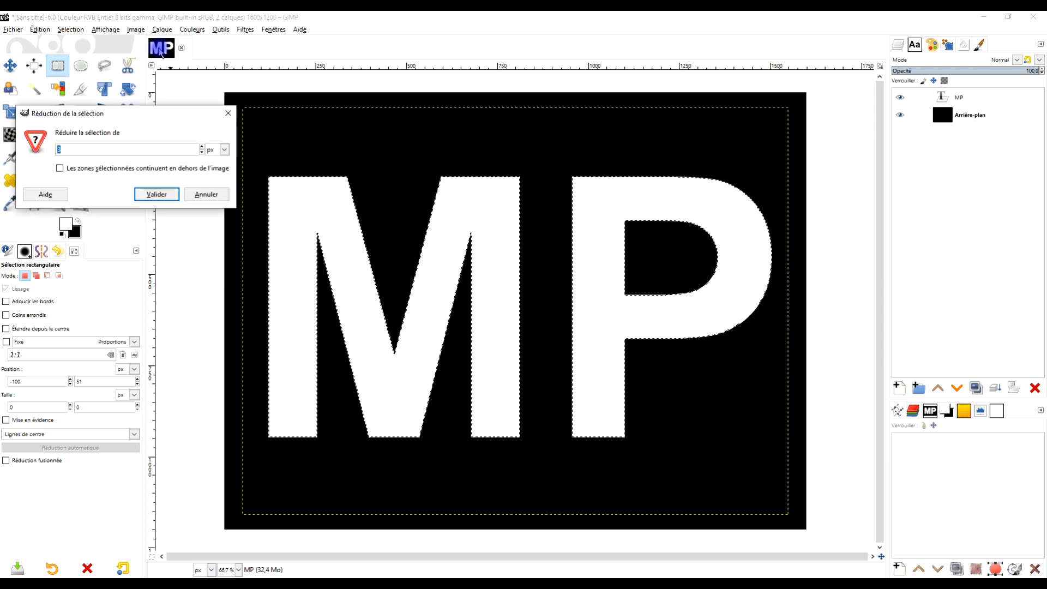
left_click(155, 194)
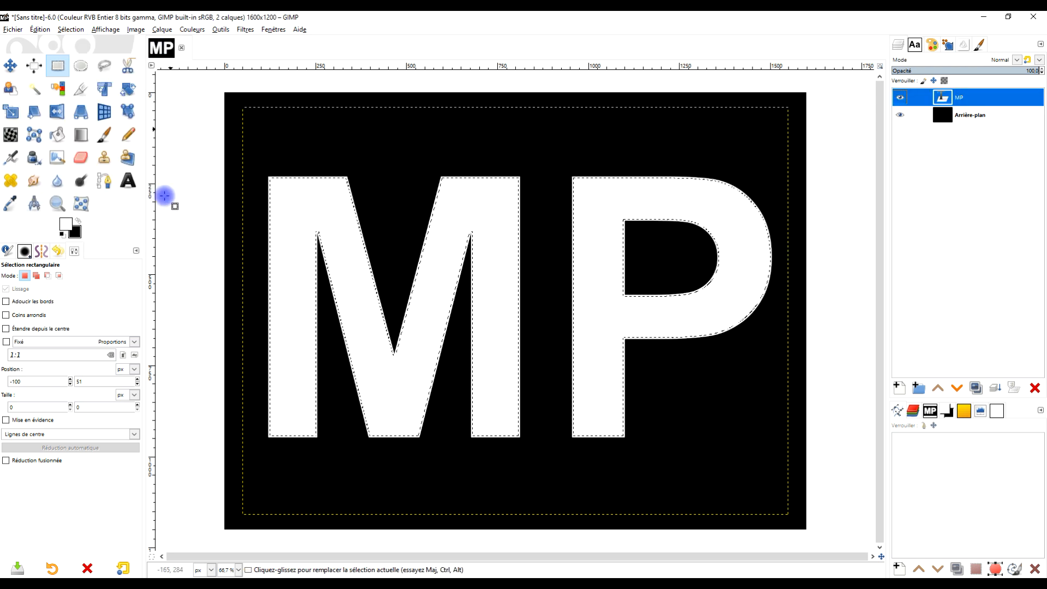
- Erase the selected interior of the MP letters to leave a thin white outline, and remove the selection
left_click(40, 30)
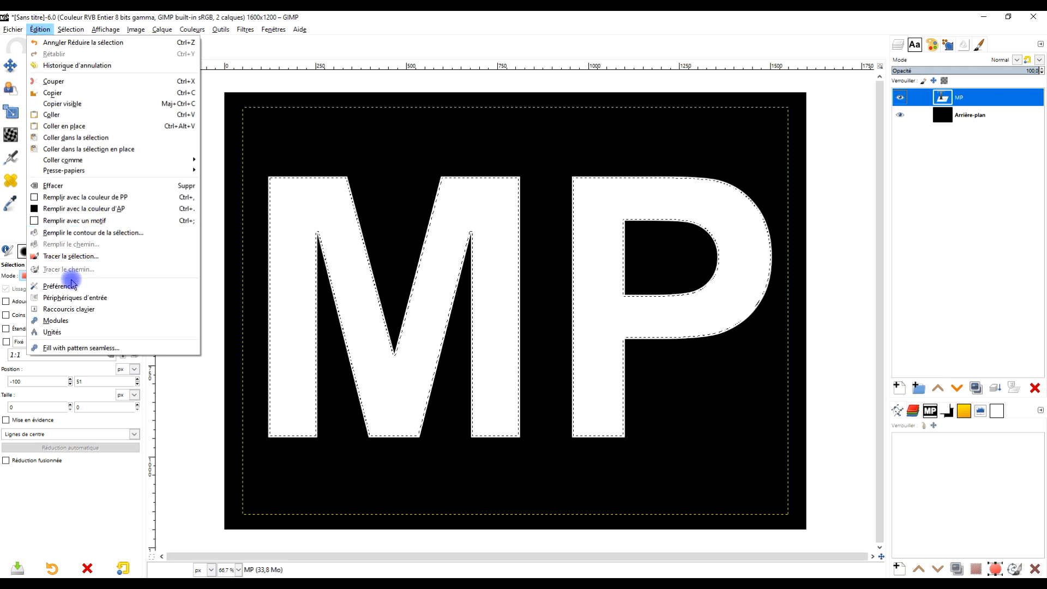
left_click(55, 186)
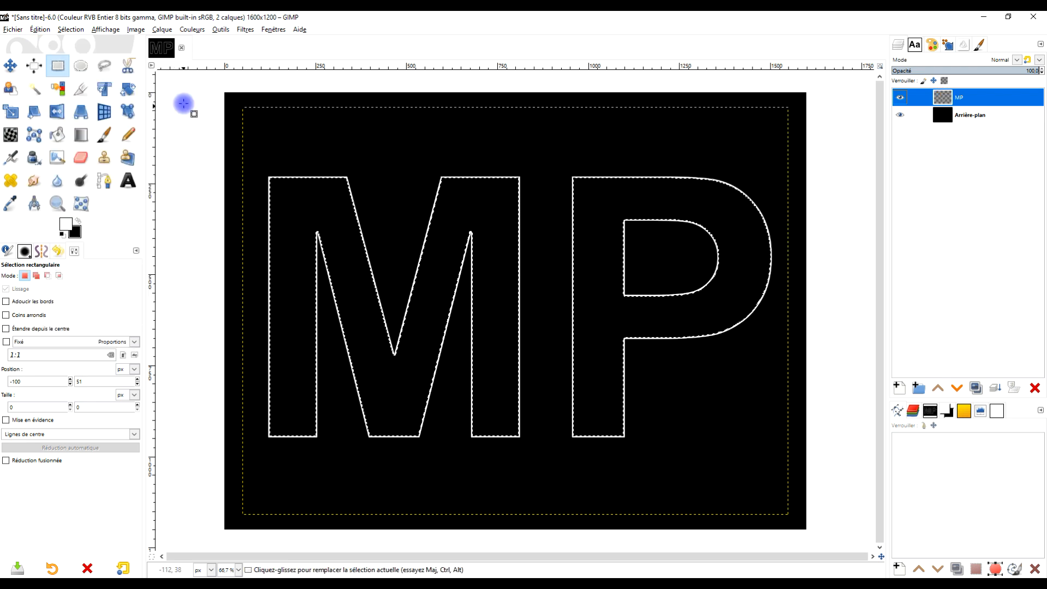
left_click(71, 29)
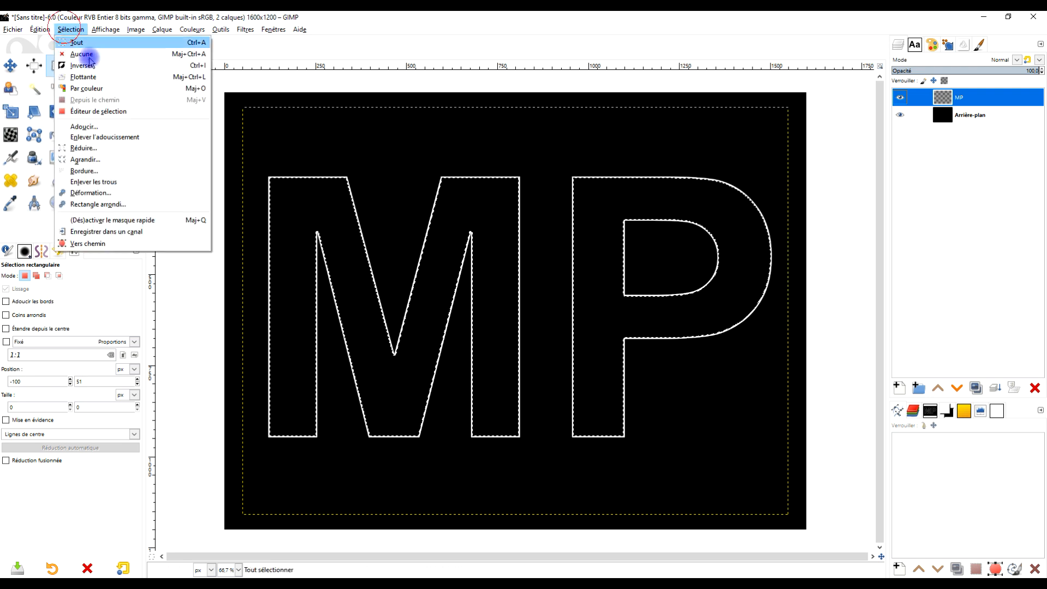
left_click(68, 54)
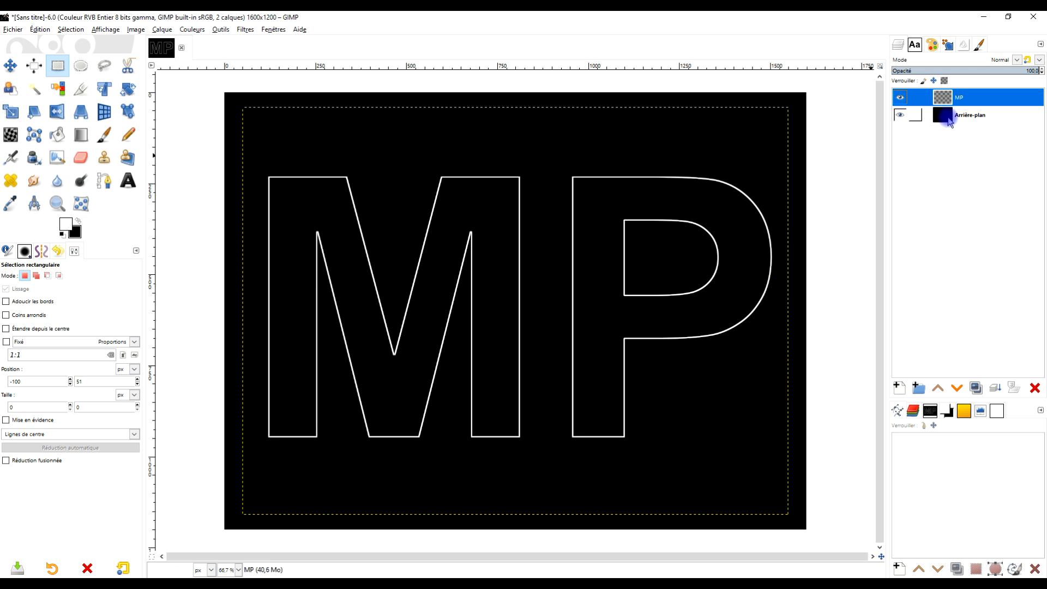
- Resize the MP layer to the image dimensions and open the Recursive Transform filter on it
right_click(943, 99)
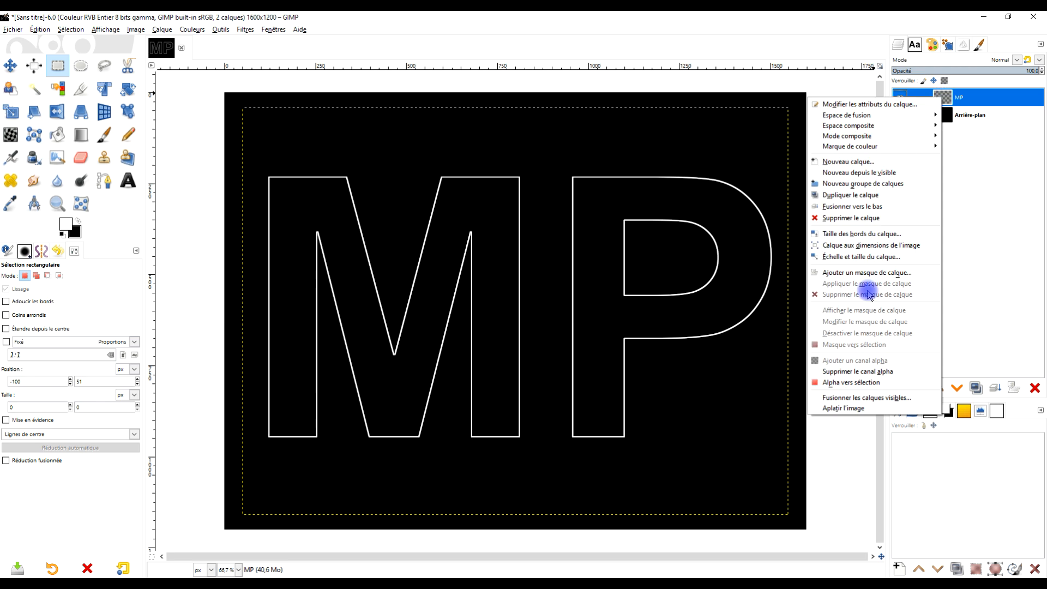
left_click(900, 247)
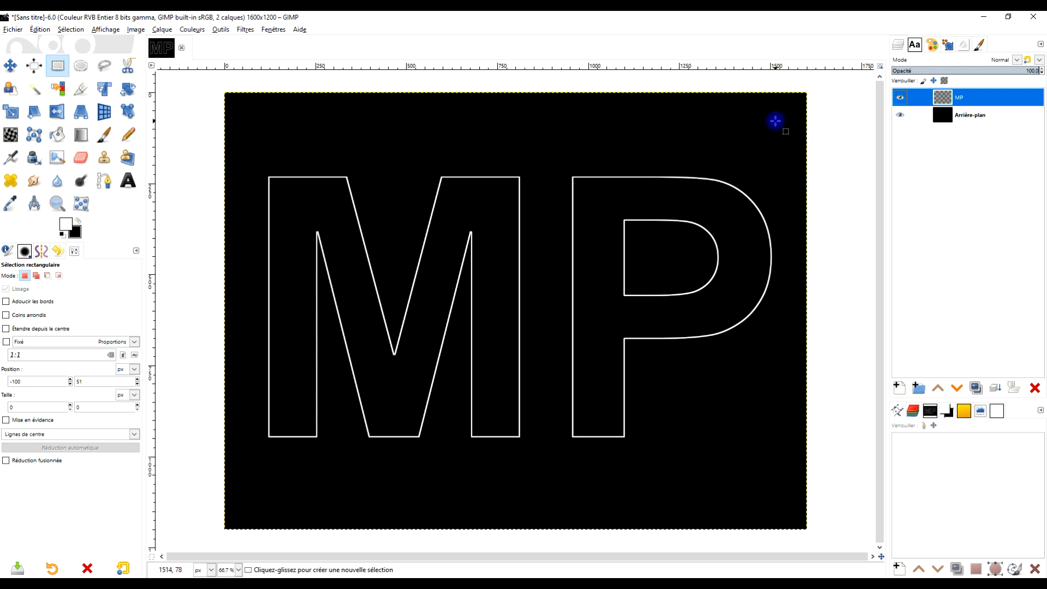
left_click(242, 31)
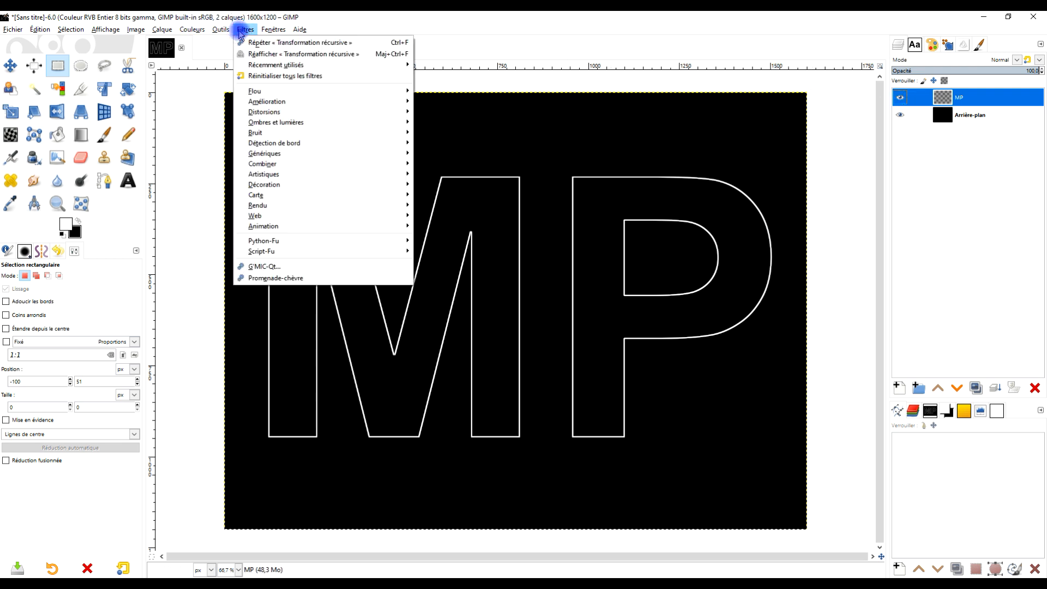
mouse_move(335, 199)
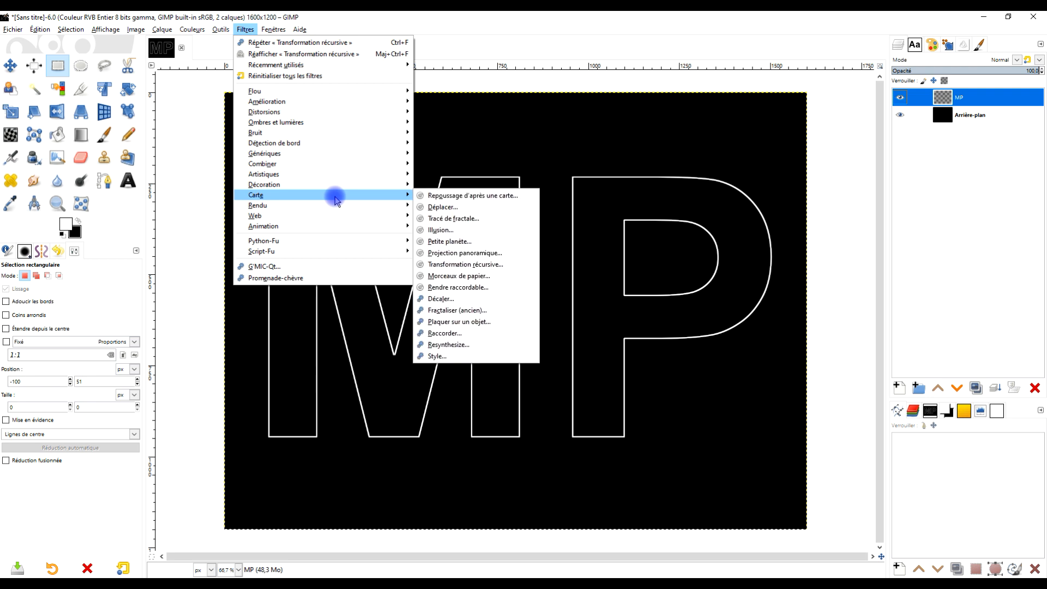
left_click(483, 265)
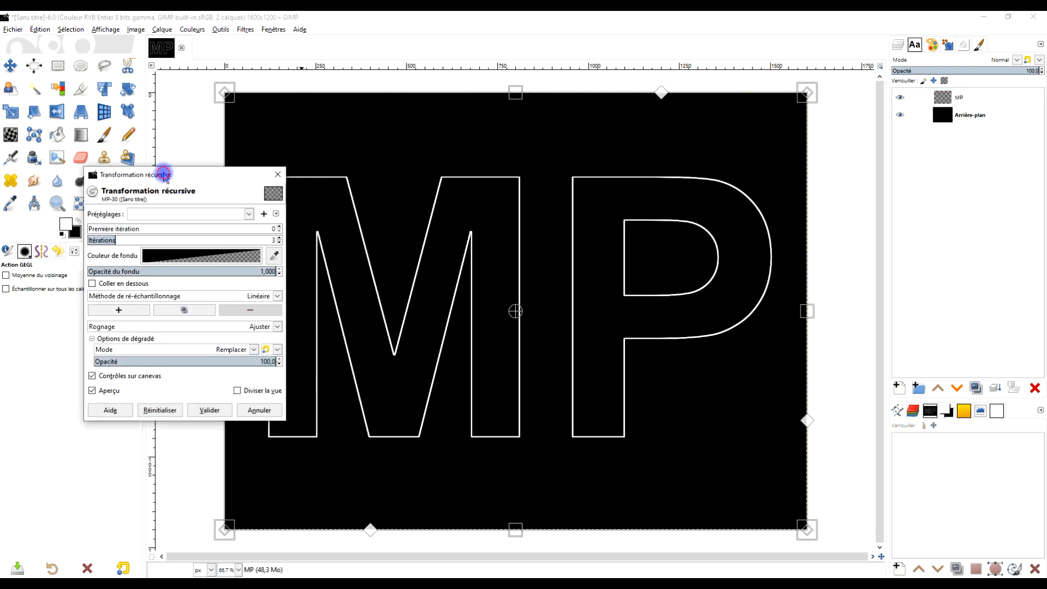
left_click_drag(164, 174, 111, 89)
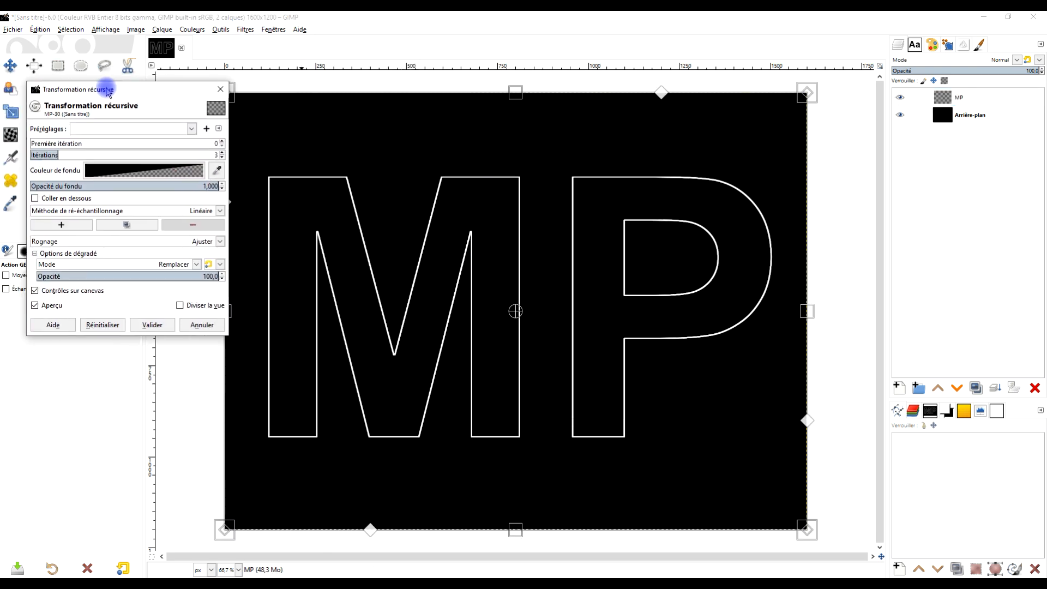
- Set the recursive transform to 10 iterations and scale its frame slightly inward around the centre of the image
left_click(226, 151)
double_click(226, 151)
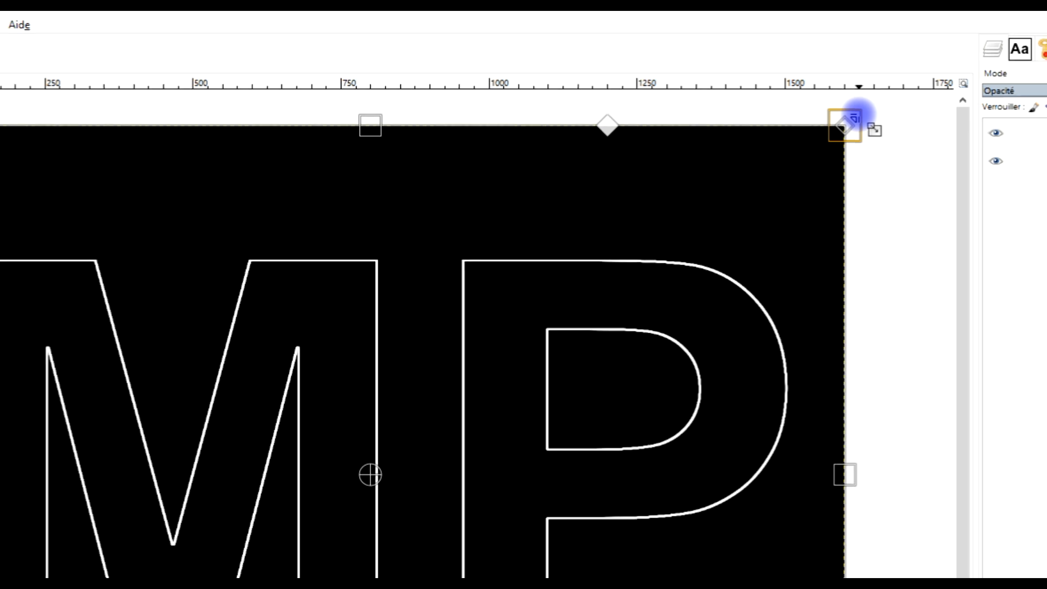
left_click_drag(145, 269, 151, 269)
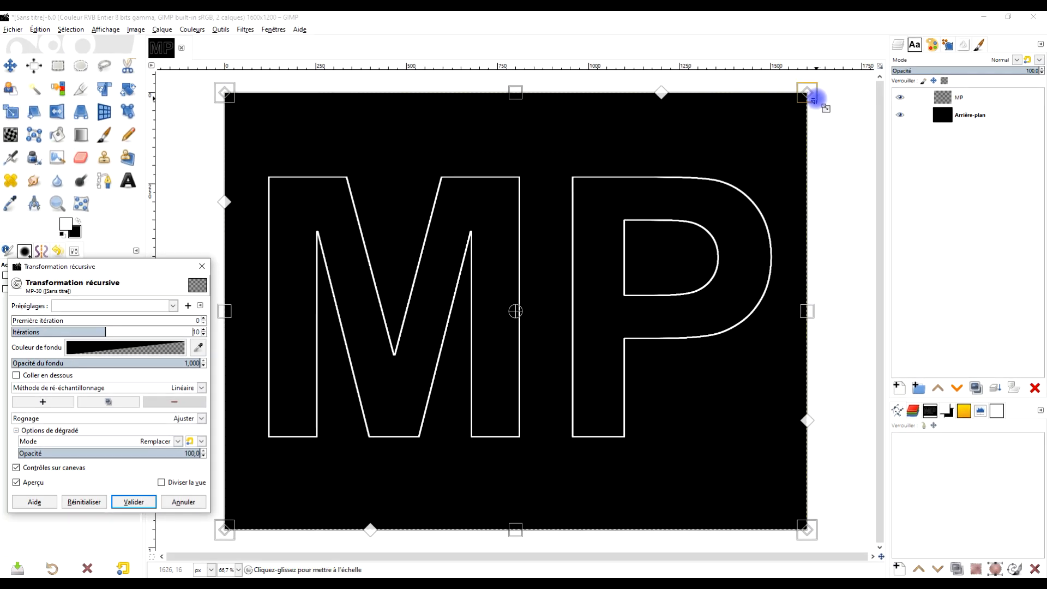
left_click_drag(813, 102, 789, 120)
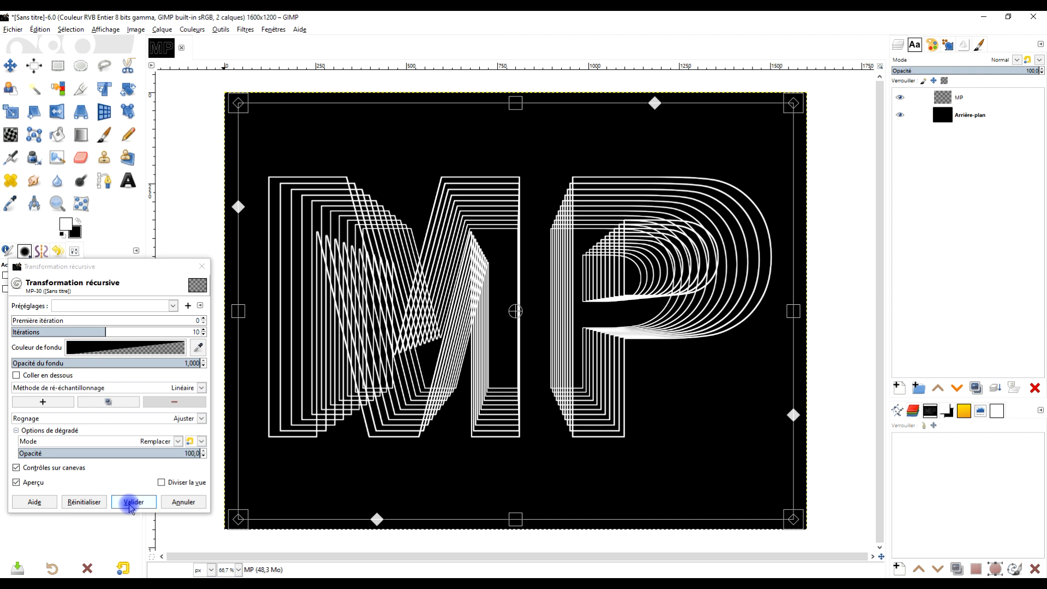
- Raise the recursive transform to 14 iterations and apply it to the MP outline
left_click(203, 329)
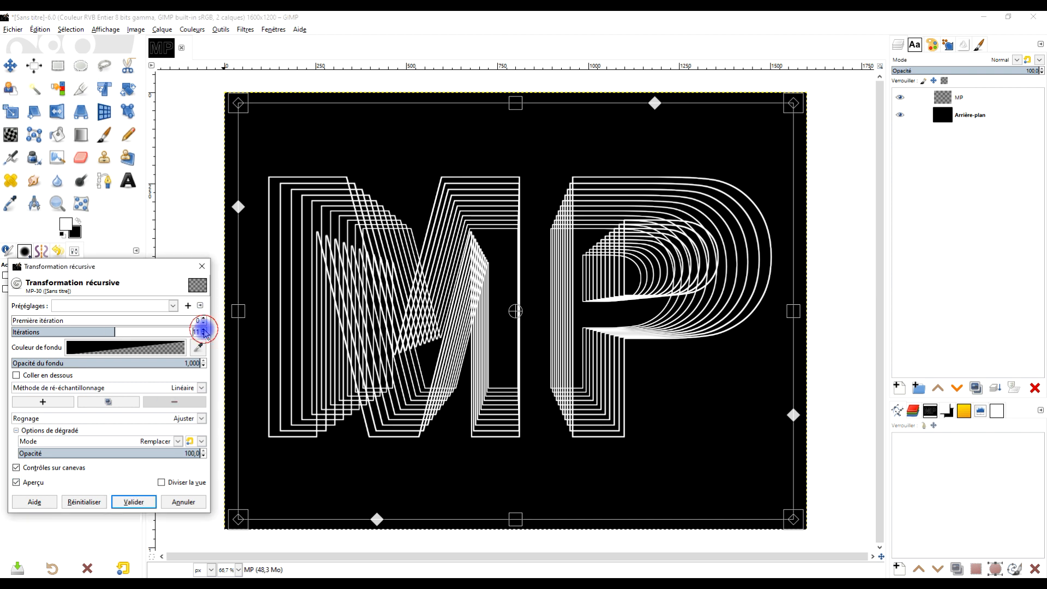
left_click(203, 328)
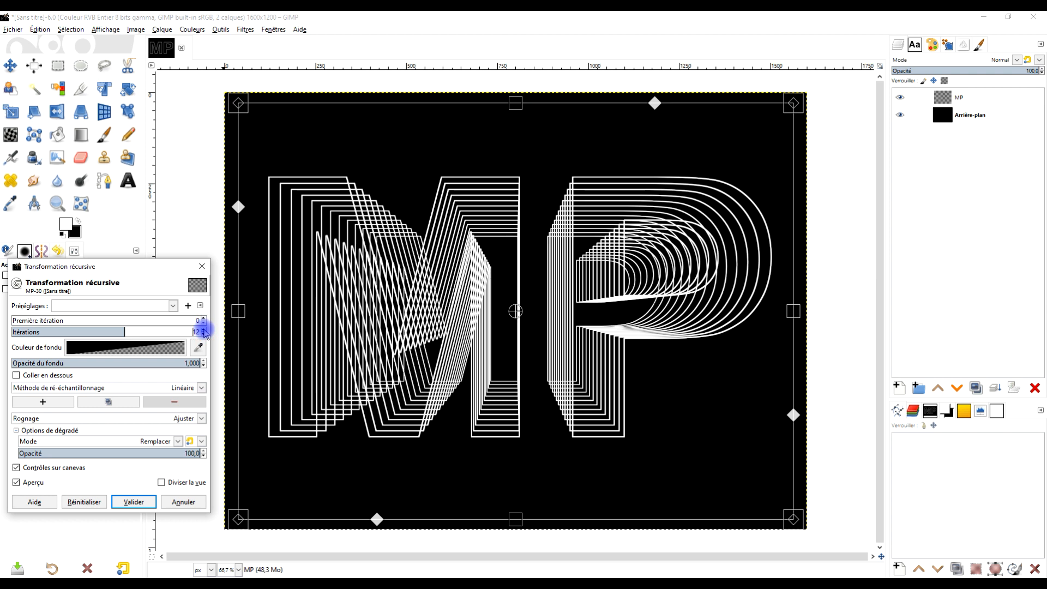
left_click(203, 329)
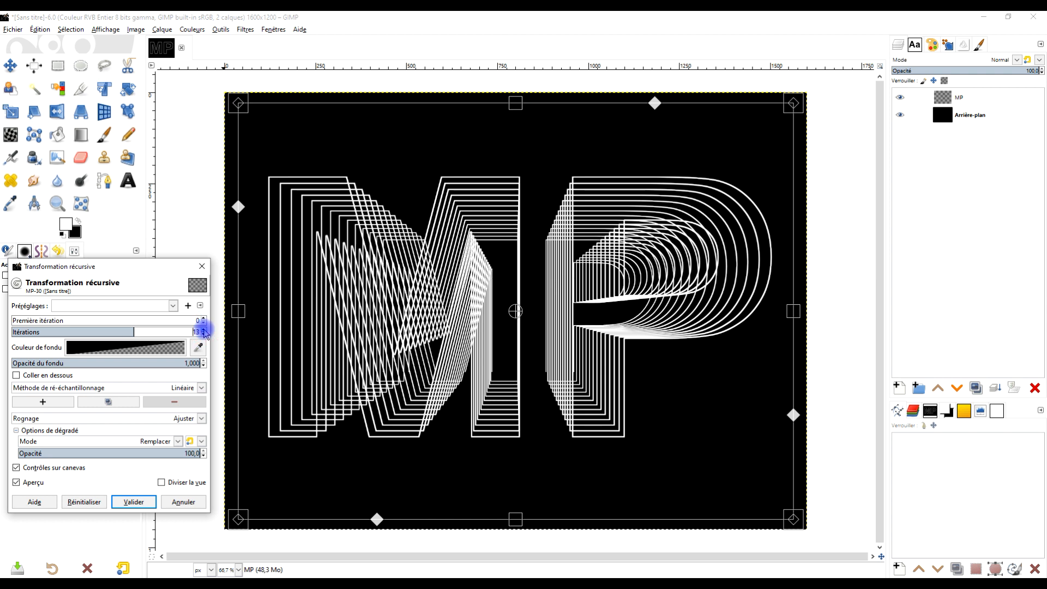
left_click(203, 329)
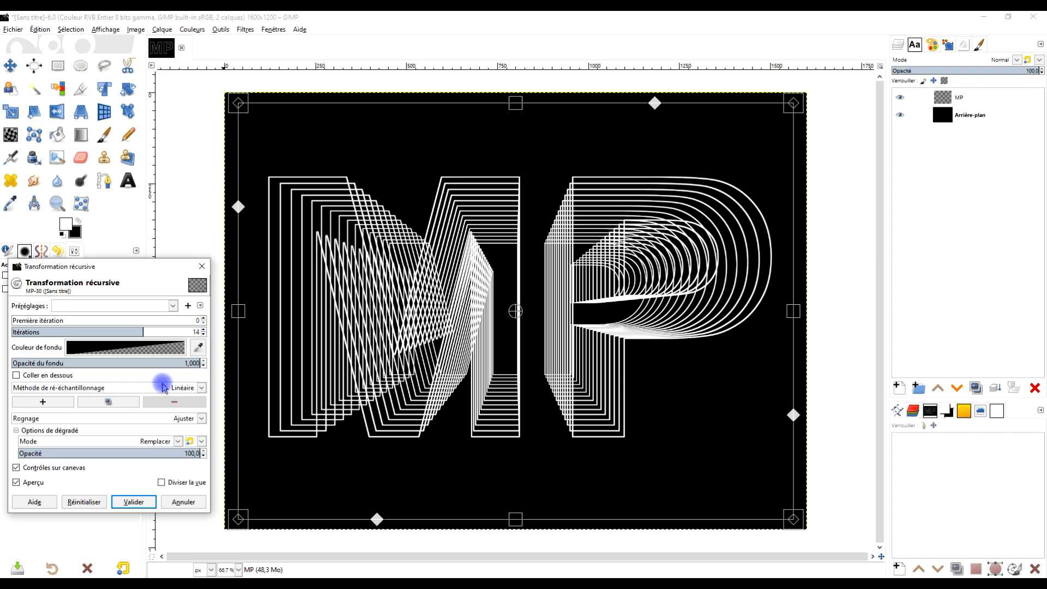
left_click(139, 500)
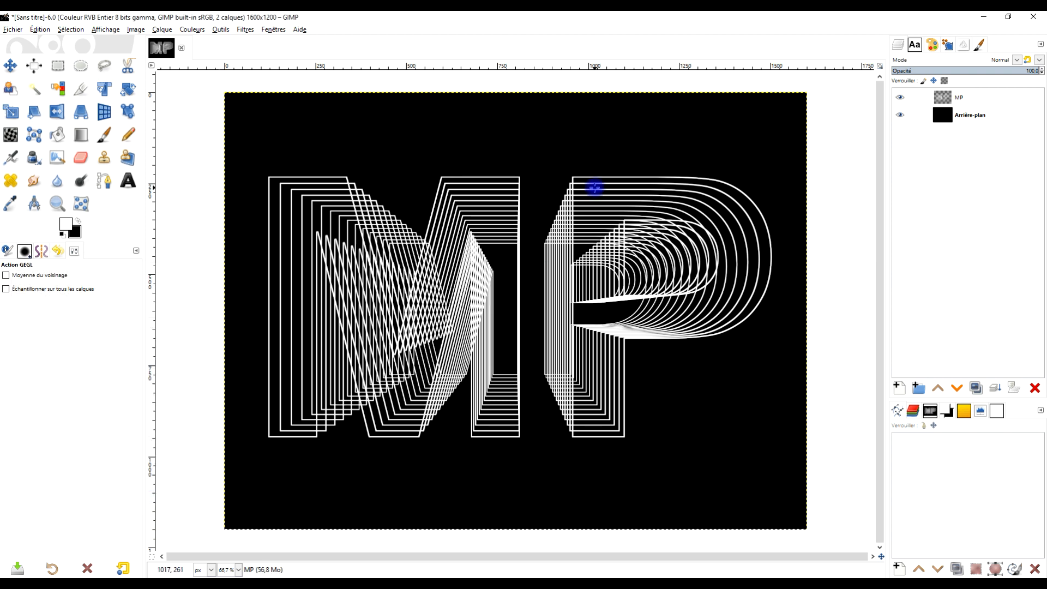